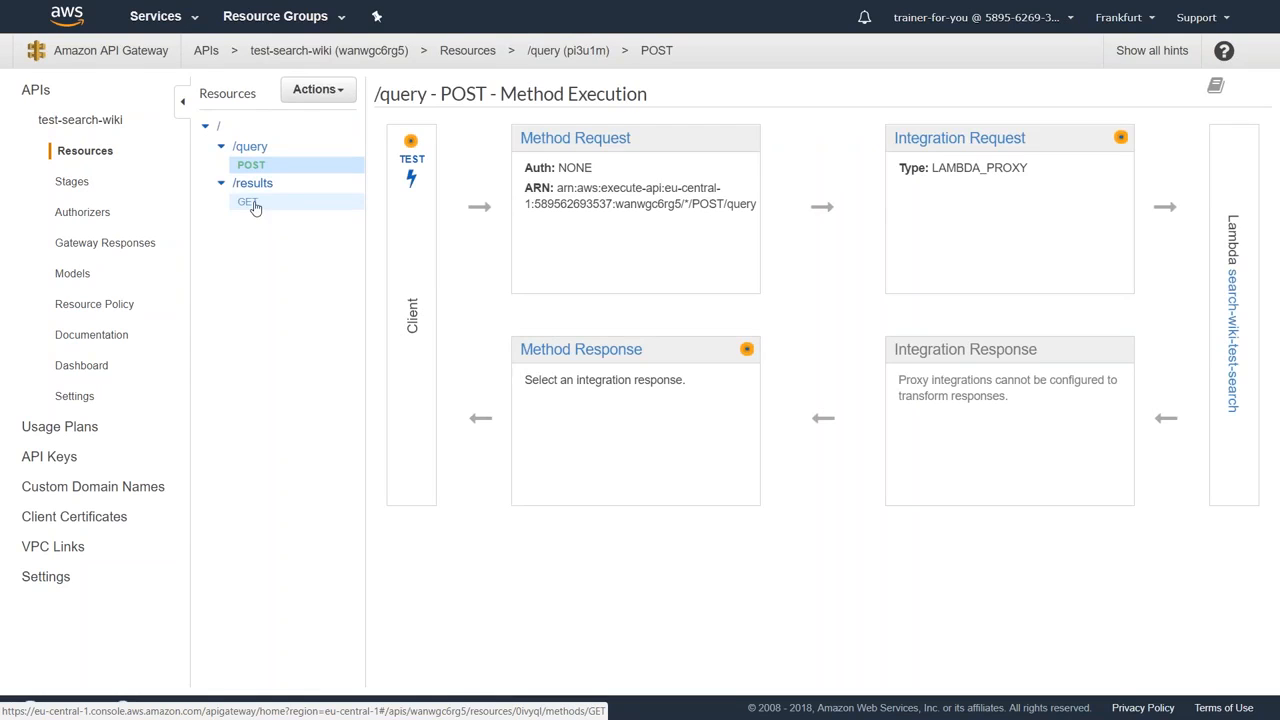
Open the Method Request settings of the /query POST method and review the Authorization and API Key Required options without changing them.
{"action": "left_click", "coordinate": [587, 147]}
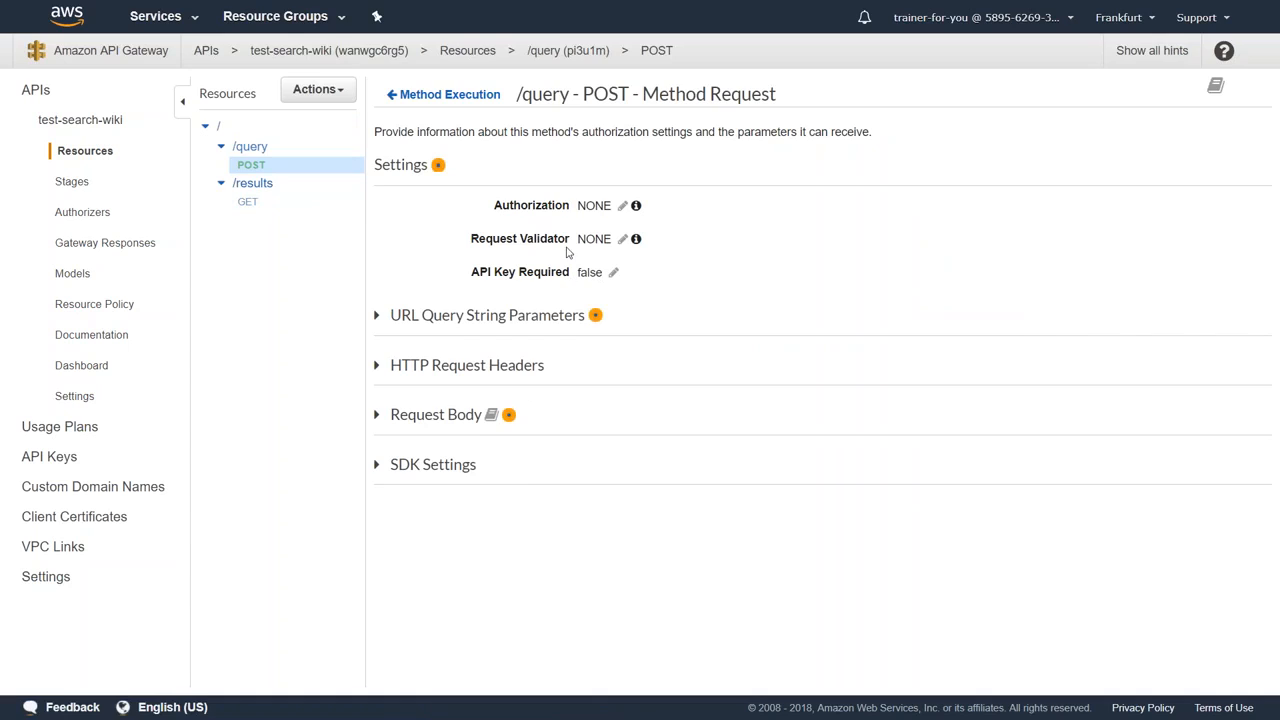
{"action": "left_click", "coordinate": [622, 205]}
{"action": "left_click", "coordinate": [634, 208]}
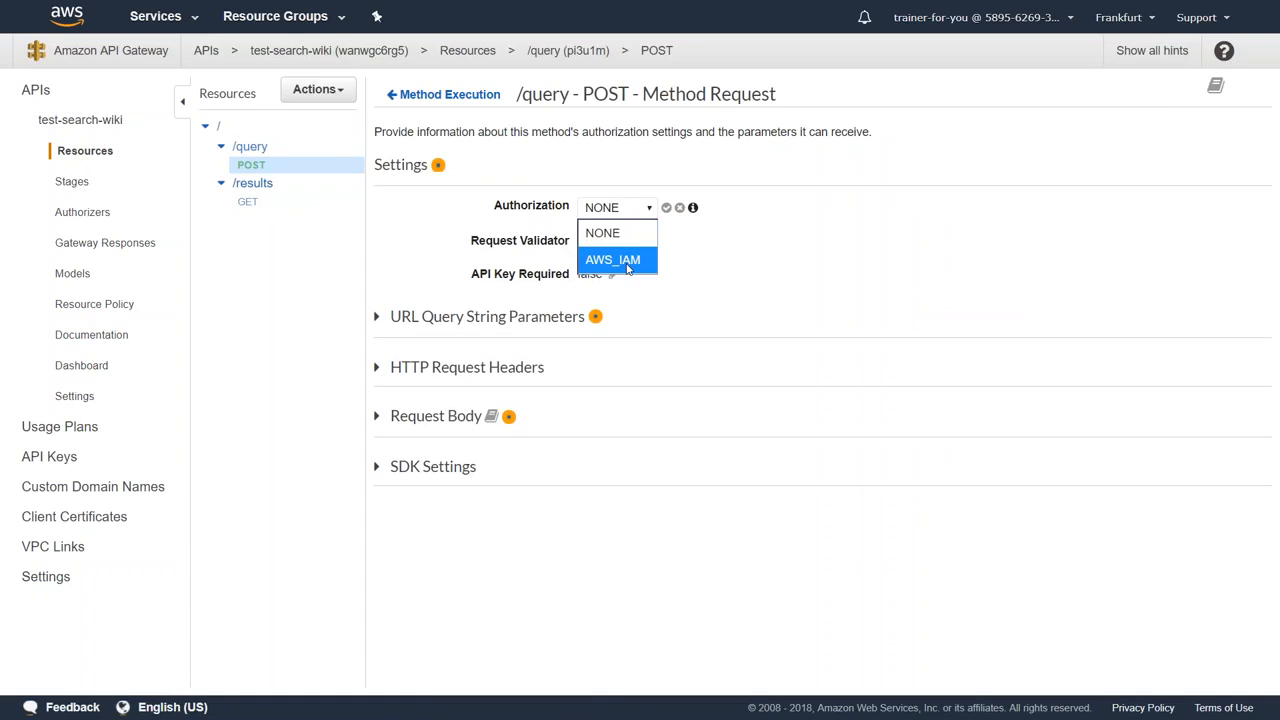
{"action": "left_click", "coordinate": [682, 232]}
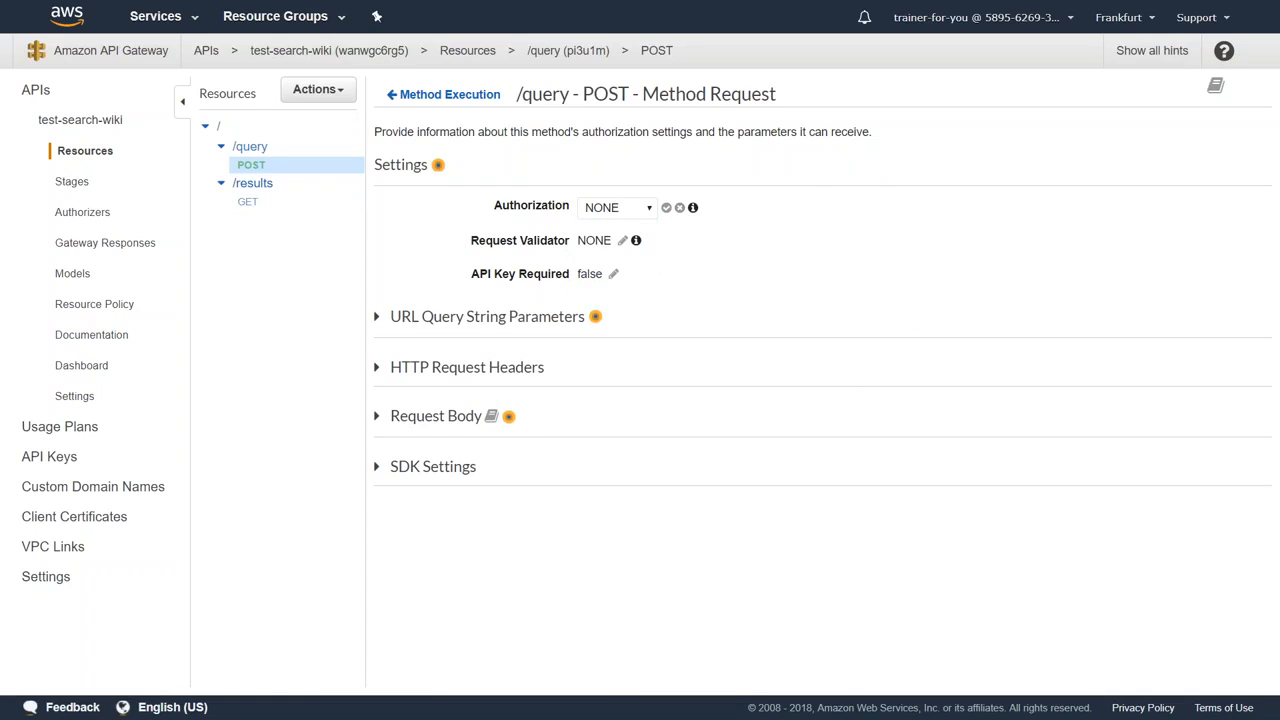
{"action": "left_click", "coordinate": [614, 277]}
{"action": "left_click", "coordinate": [601, 276]}
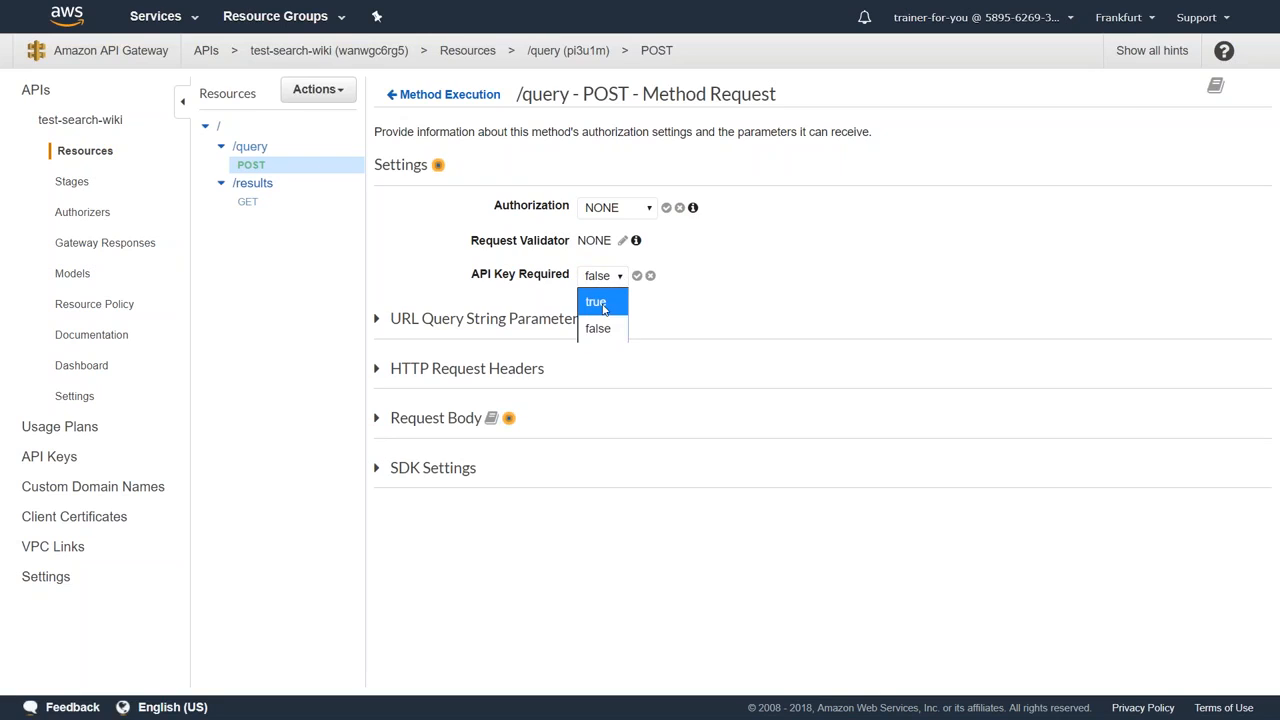
{"action": "left_click", "coordinate": [597, 302]}
{"action": "left_click", "coordinate": [650, 276]}
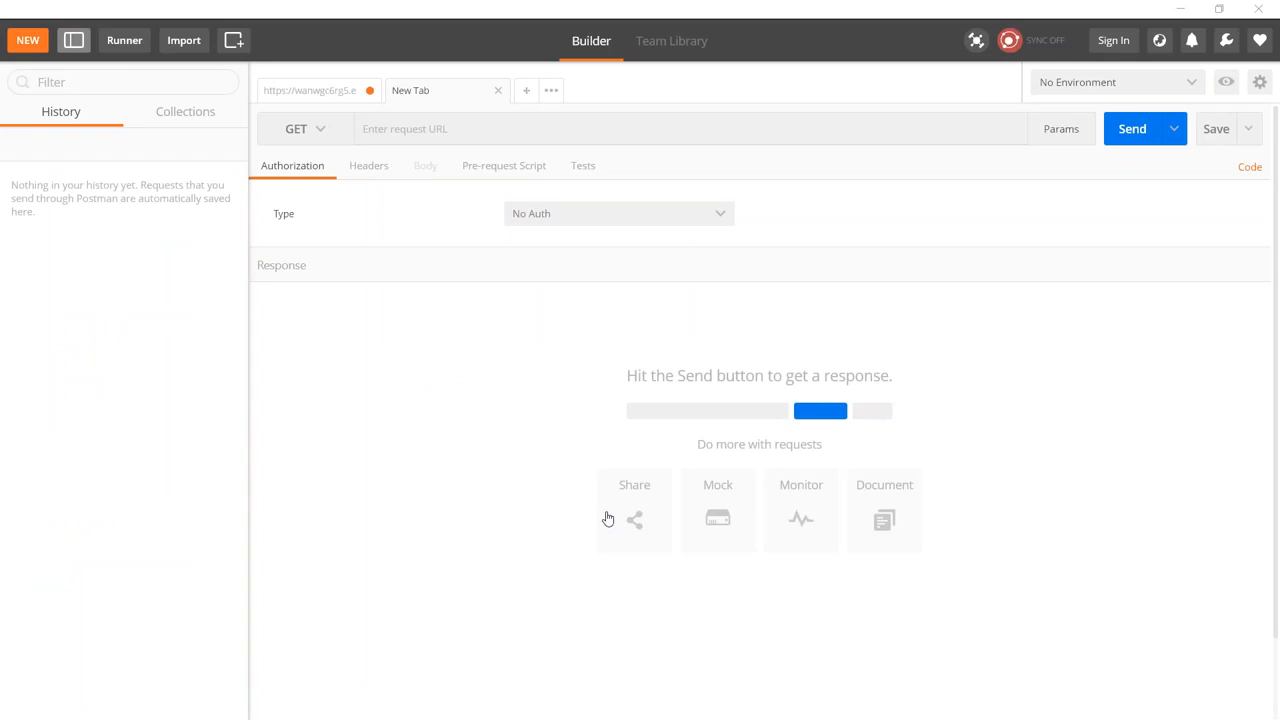
{"action": "left_click", "coordinate": [445, 132]}
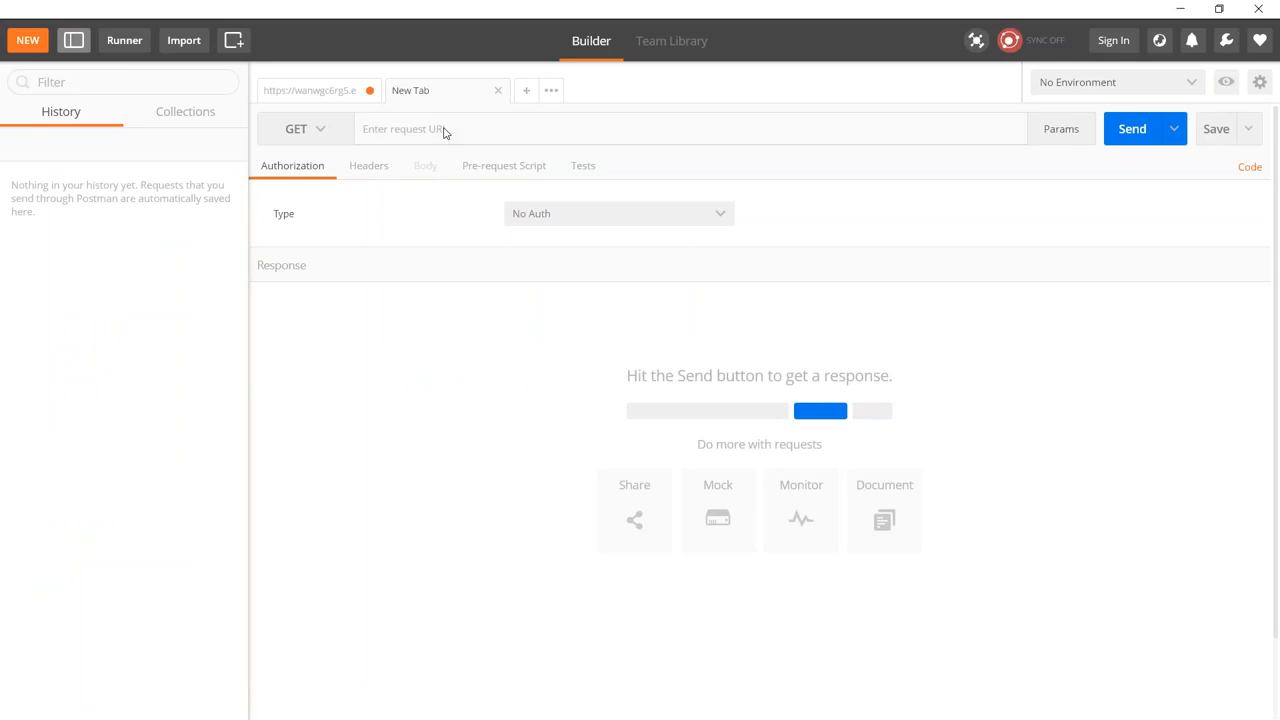
{"action": "type", "text": "https://wanwgc6rg5.execute-api.eu-central-1.amazonaws.com/test/results?query=Welcome to API GW Demo"}
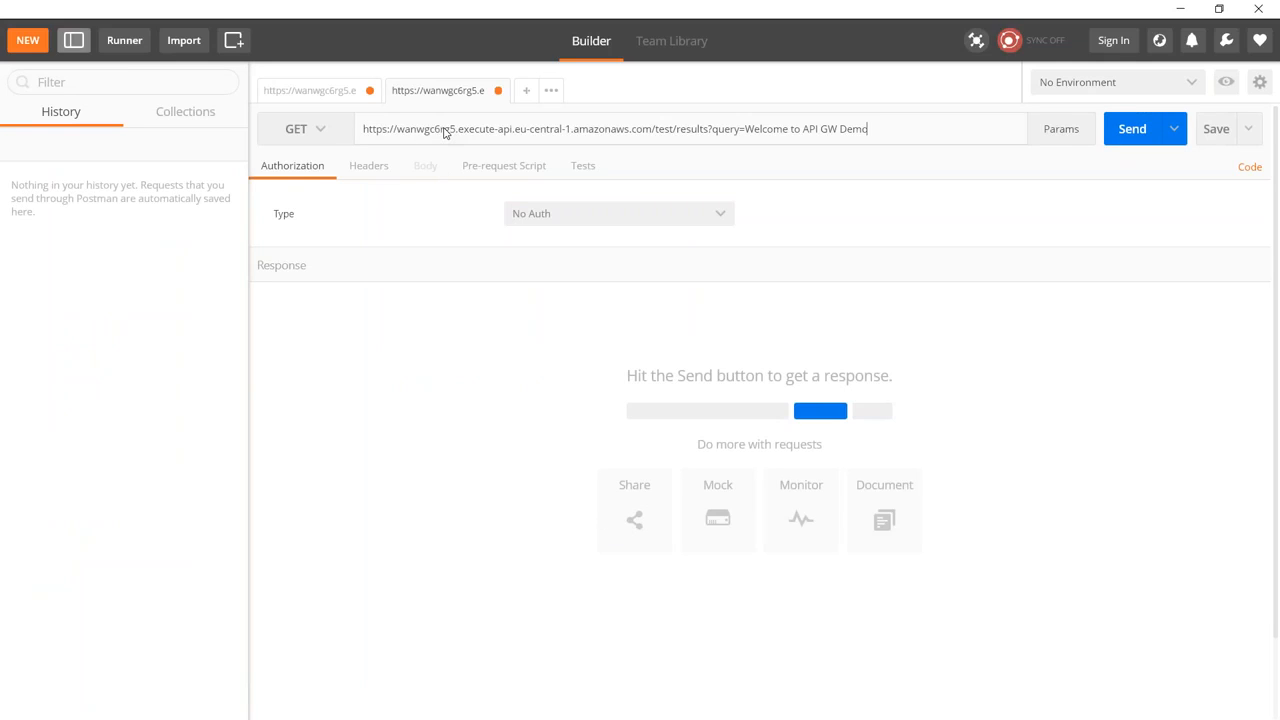
{"action": "double_click", "coordinate": [716, 131]}
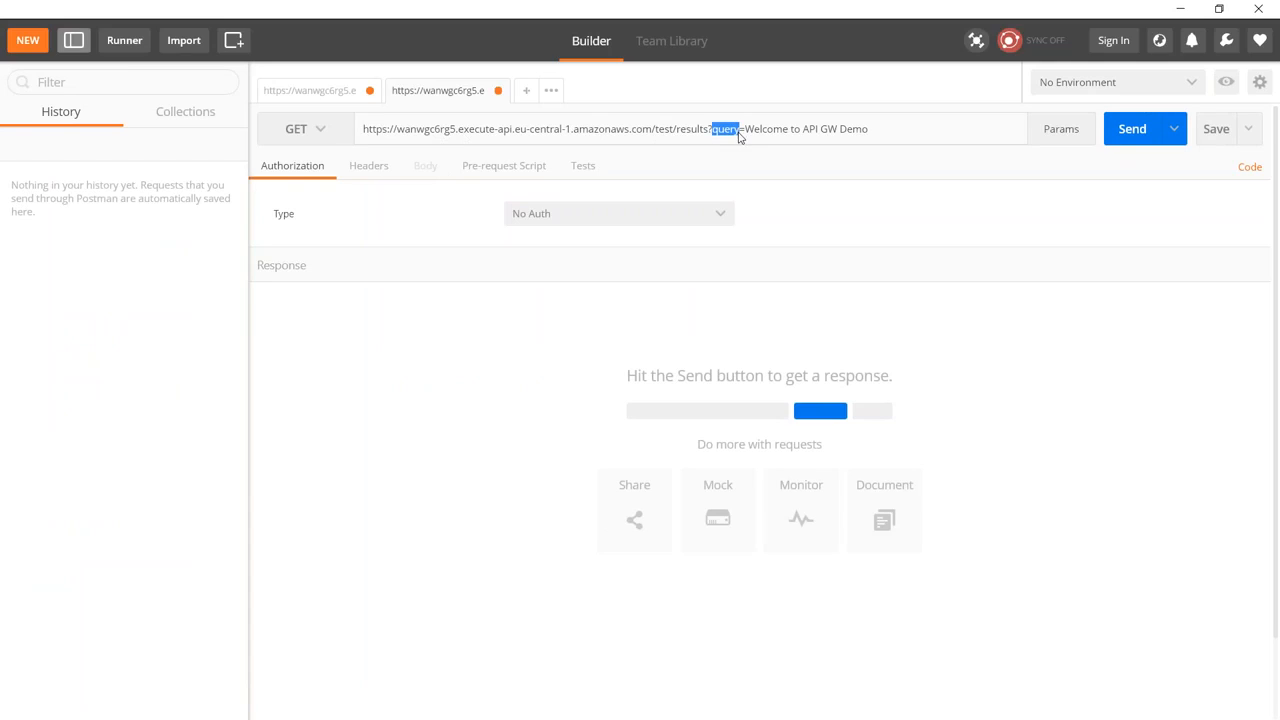
{"action": "left_click", "coordinate": [1134, 134]}
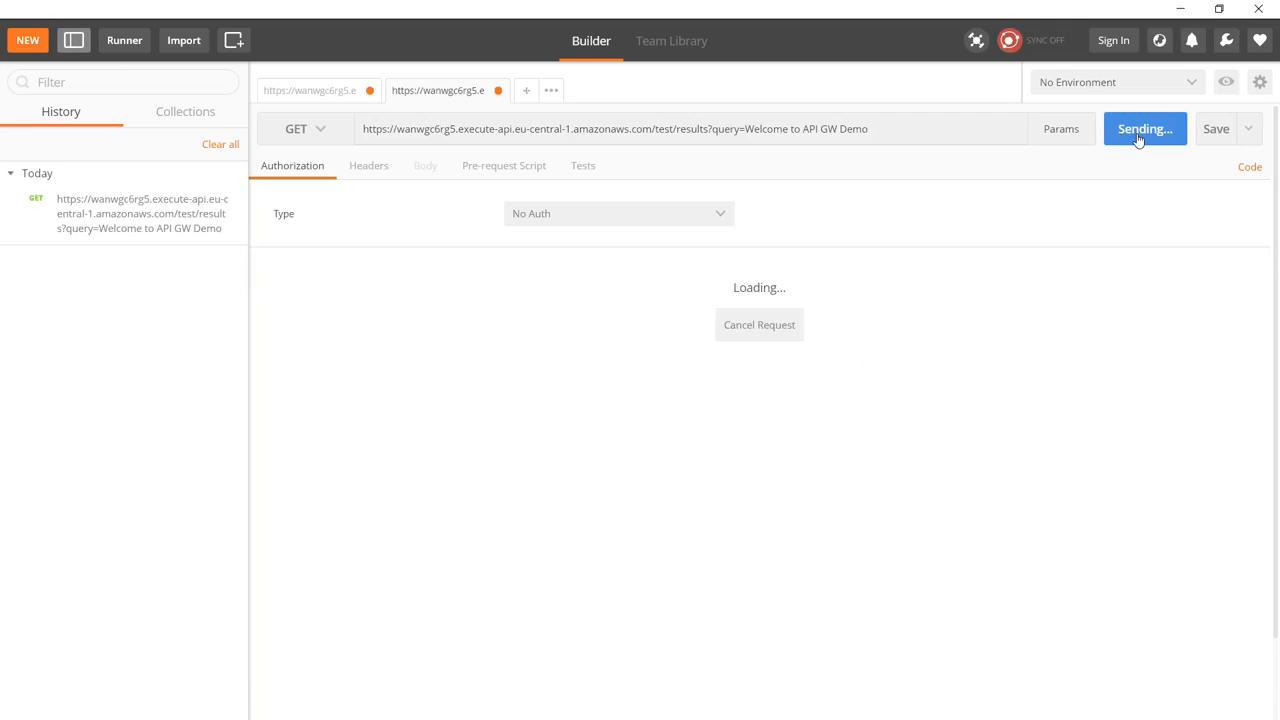
{"action": "left_click_drag", "start_coordinate": [310, 377], "coordinate": [296, 331]}
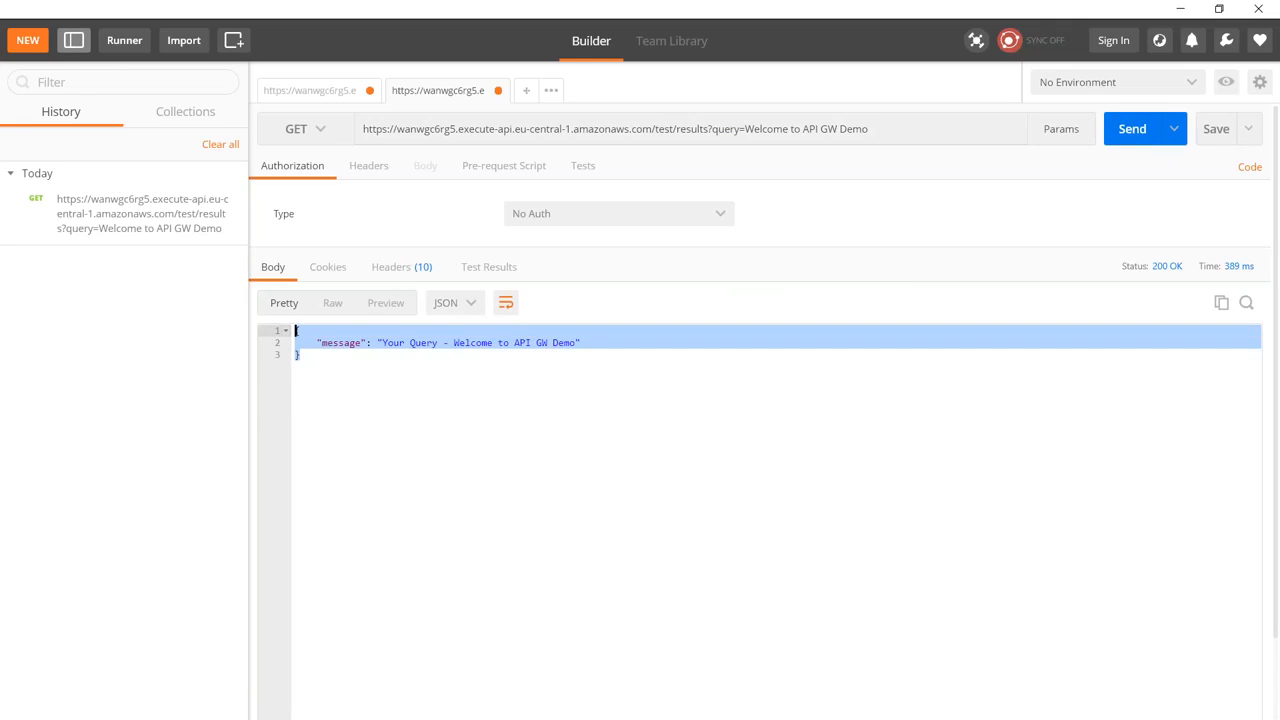
Change the Message in the POST request's body to 'Welcome to India!!', send it to /test/query and inspect the echoed msgBody.
{"action": "left_click", "coordinate": [335, 93]}
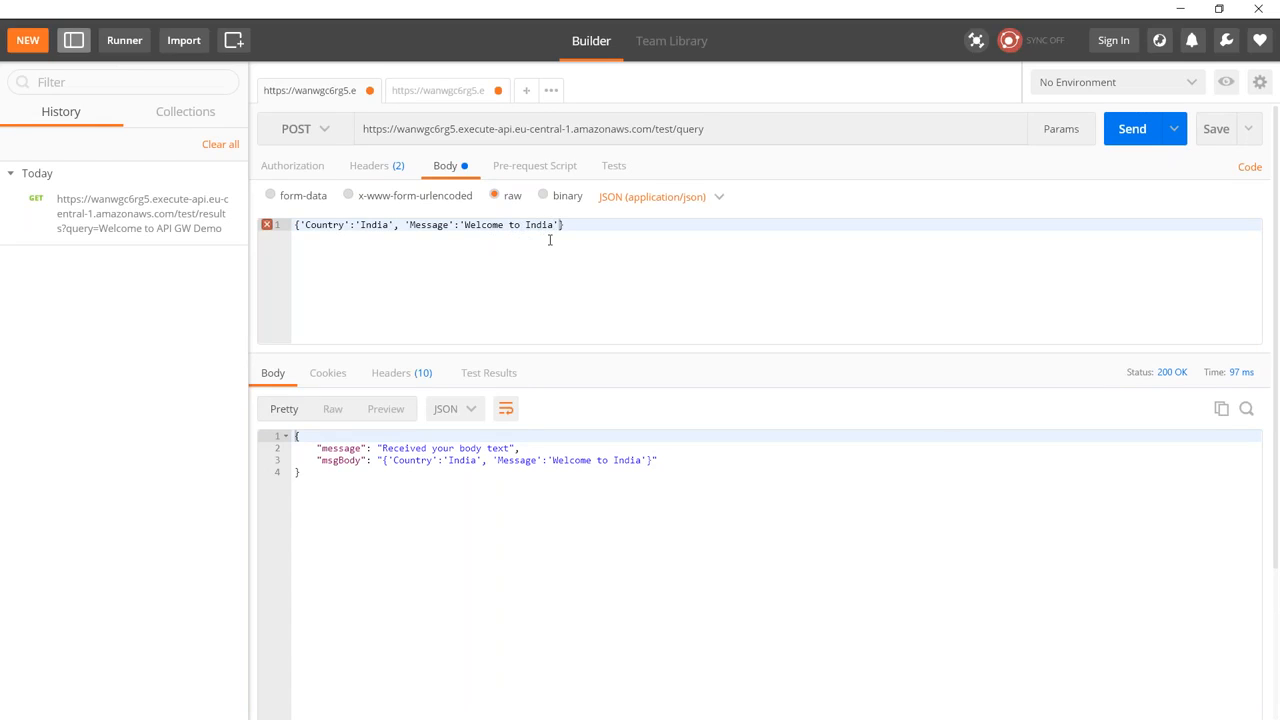
{"action": "left_click", "coordinate": [552, 226]}
{"action": "type", "text": "!!"}
{"action": "left_click", "coordinate": [1131, 135]}
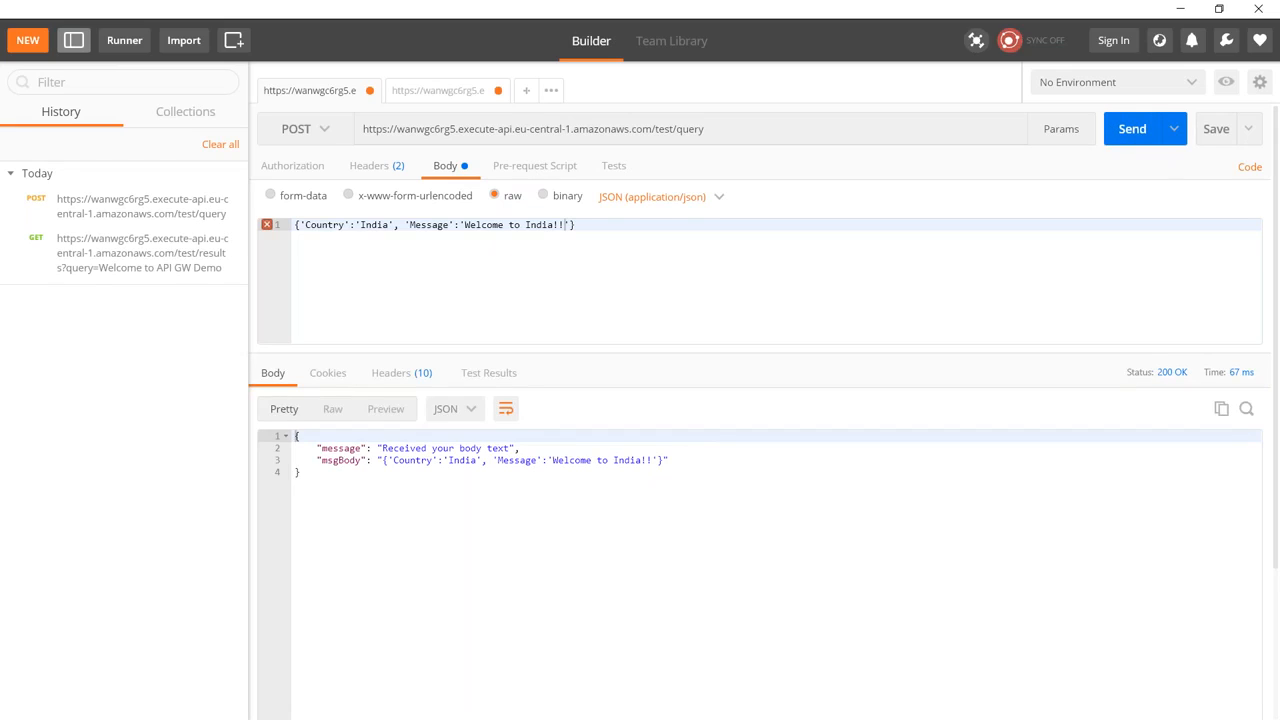
{"action": "left_click", "coordinate": [662, 460]}
{"action": "left_click_drag", "start_coordinate": [662, 460], "coordinate": [636, 460]}
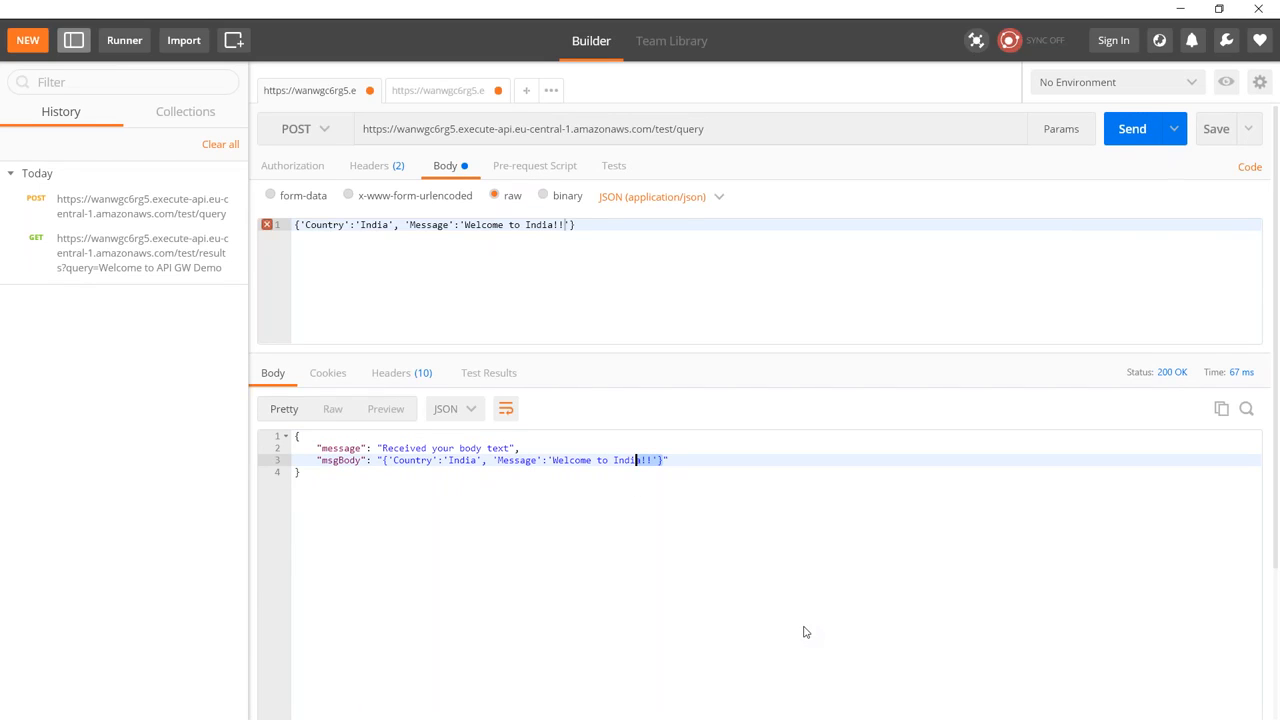
Switch back to the API Gateway console and save API Key Required as true for the /query POST method.
{"action": "key", "text": "alt+Tab"}
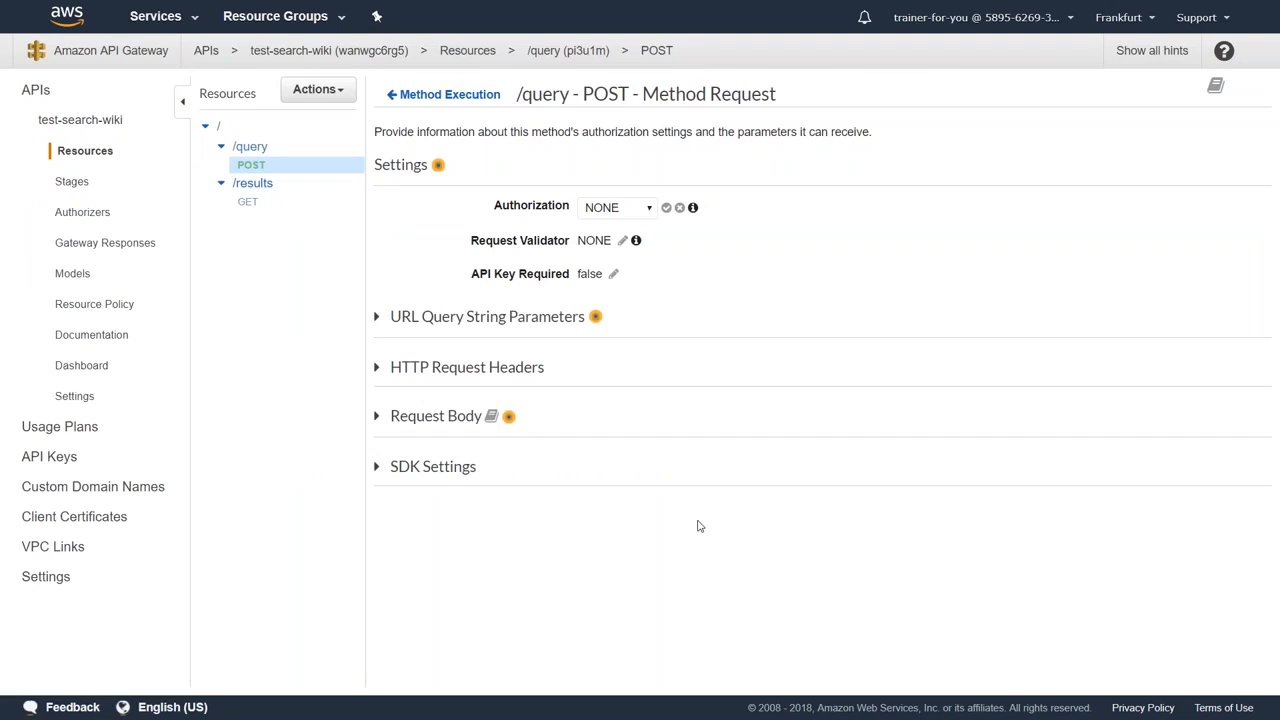
{"action": "left_click", "coordinate": [615, 275]}
{"action": "left_click", "coordinate": [619, 282]}
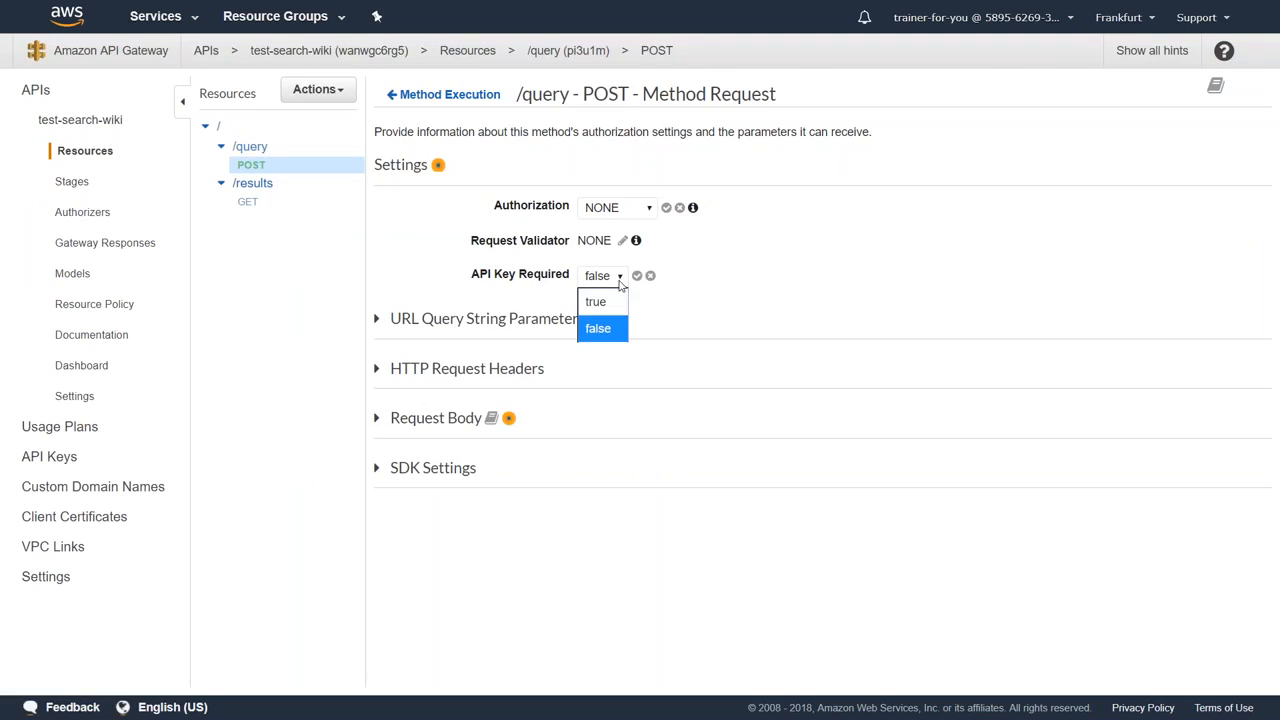
{"action": "left_click", "coordinate": [596, 301]}
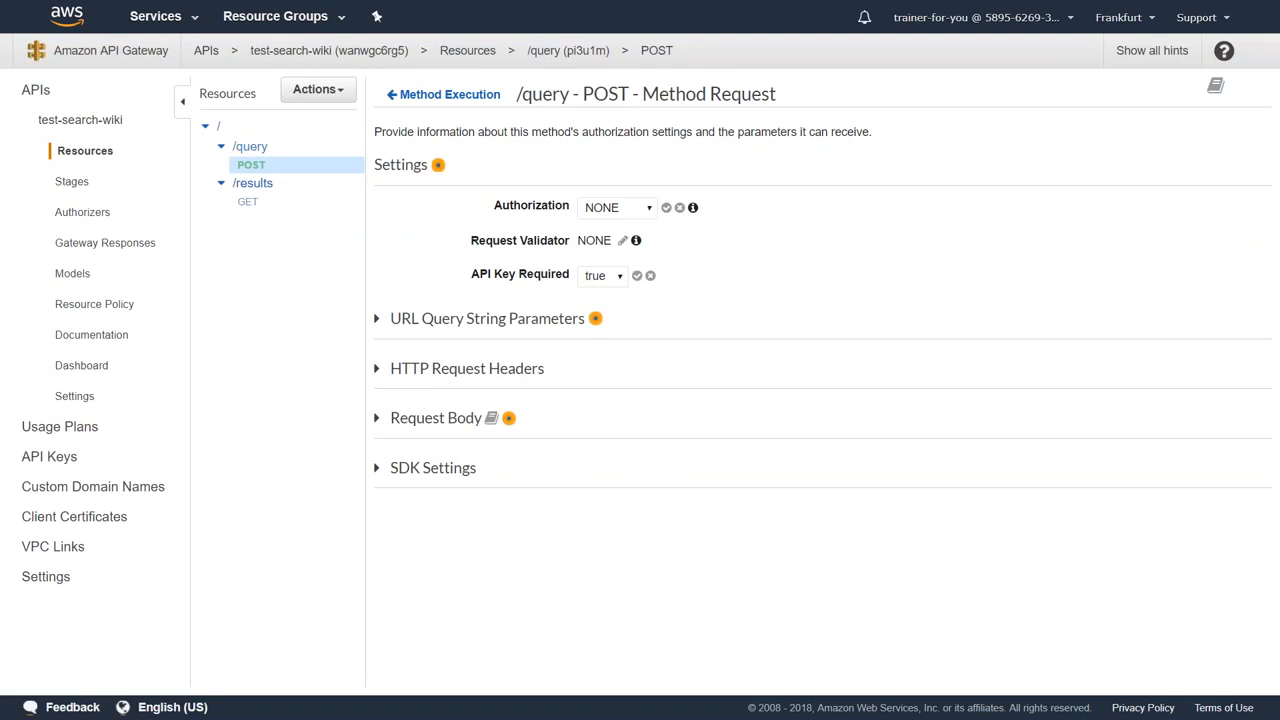
{"action": "left_click", "coordinate": [636, 276]}
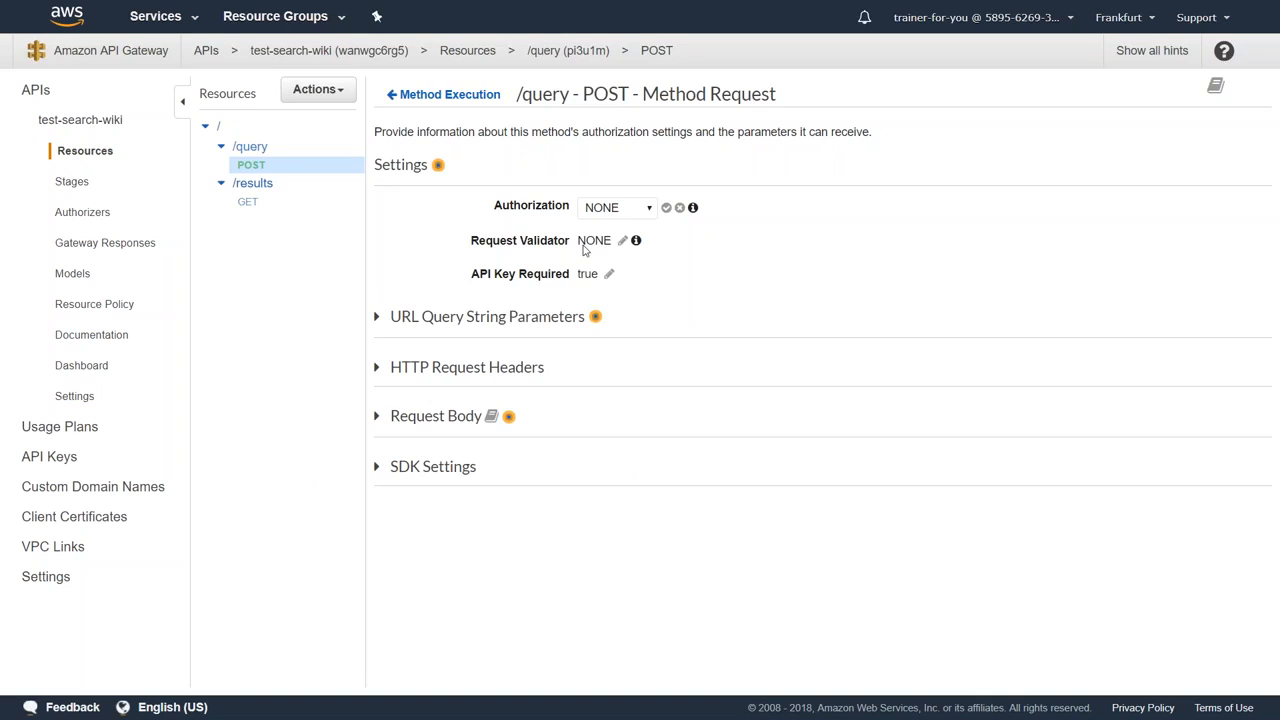
Deploy the API to the existing test stage, leaving the deployment description empty.
{"action": "left_click", "coordinate": [318, 89]}
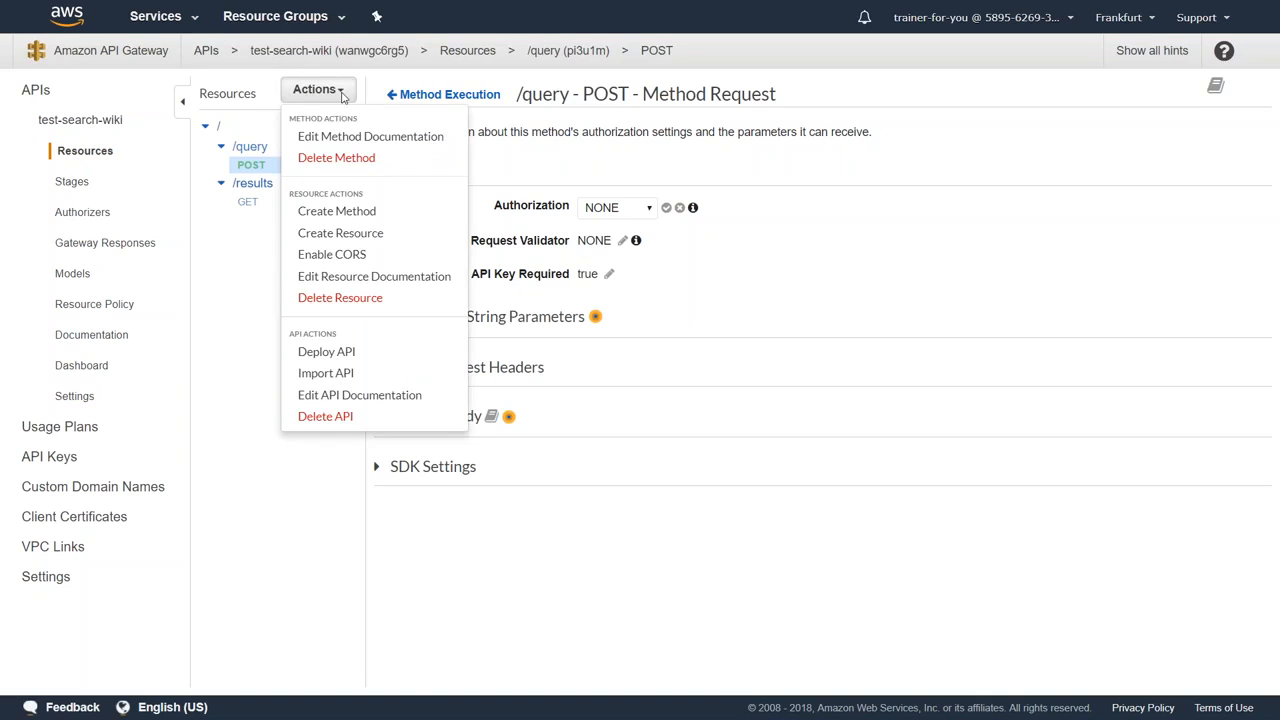
{"action": "left_click", "coordinate": [347, 357]}
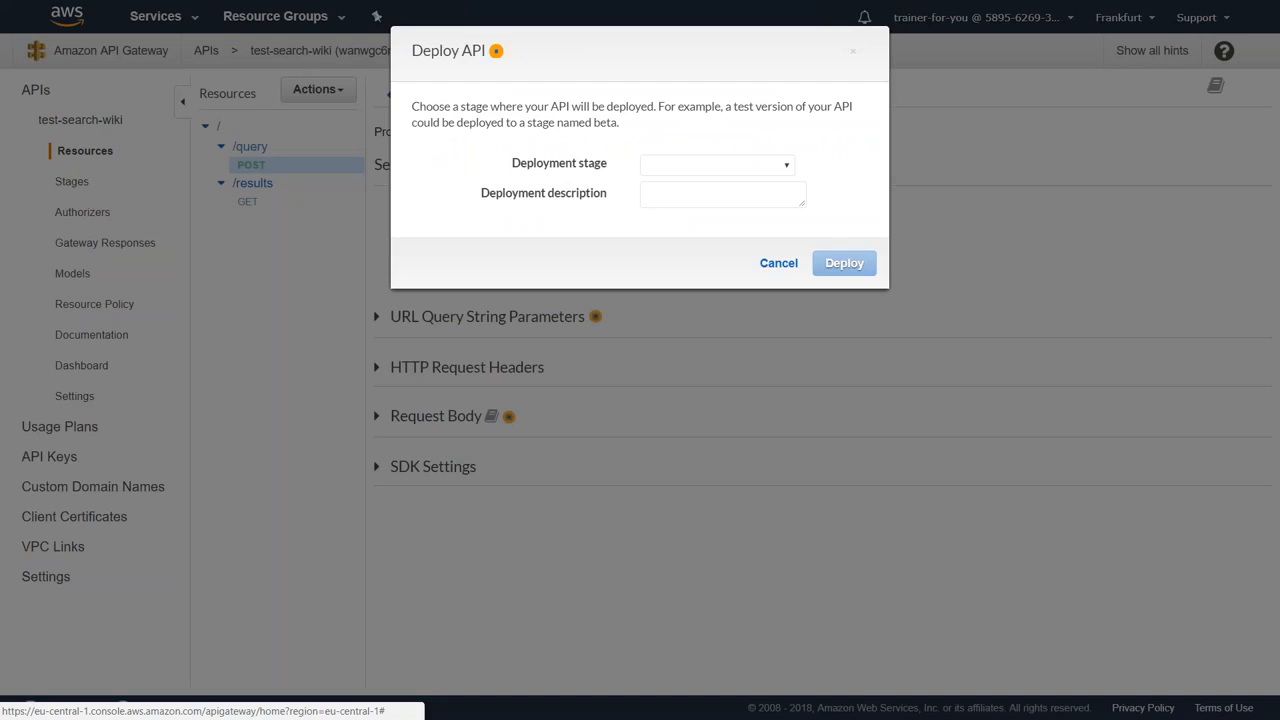
{"action": "left_click", "coordinate": [775, 167]}
{"action": "left_click", "coordinate": [676, 216]}
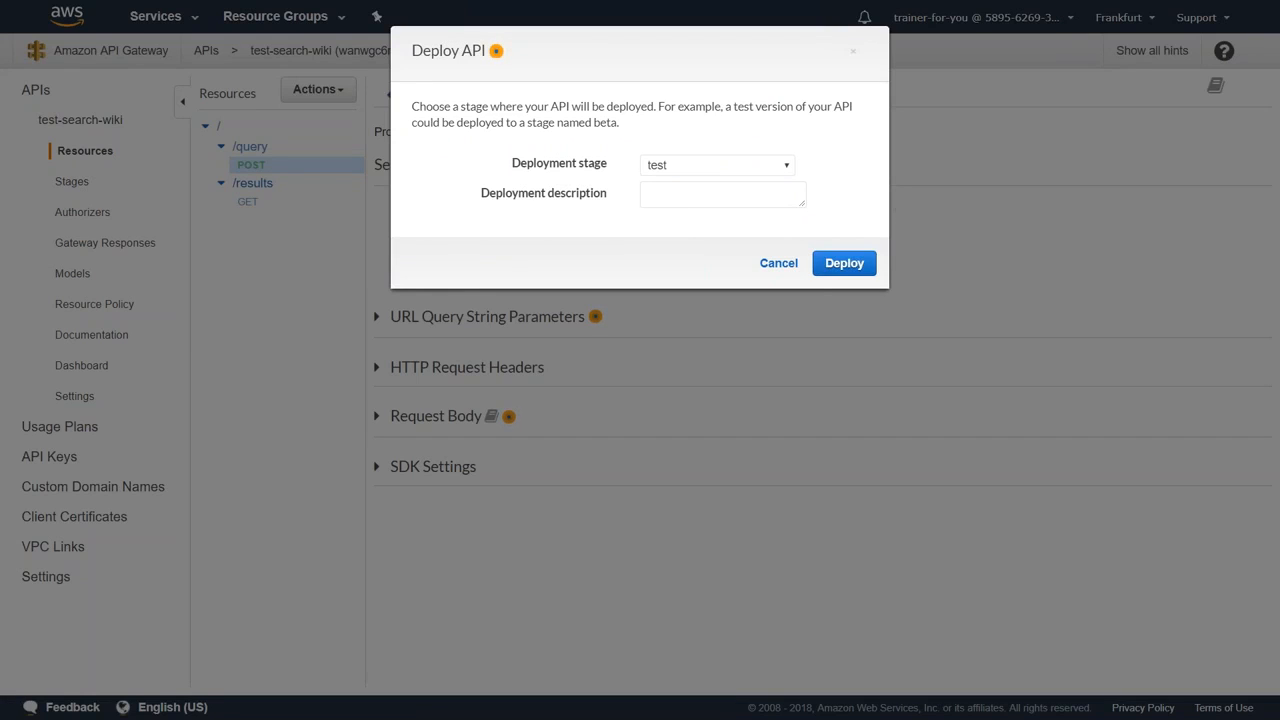
{"action": "left_click", "coordinate": [845, 266]}
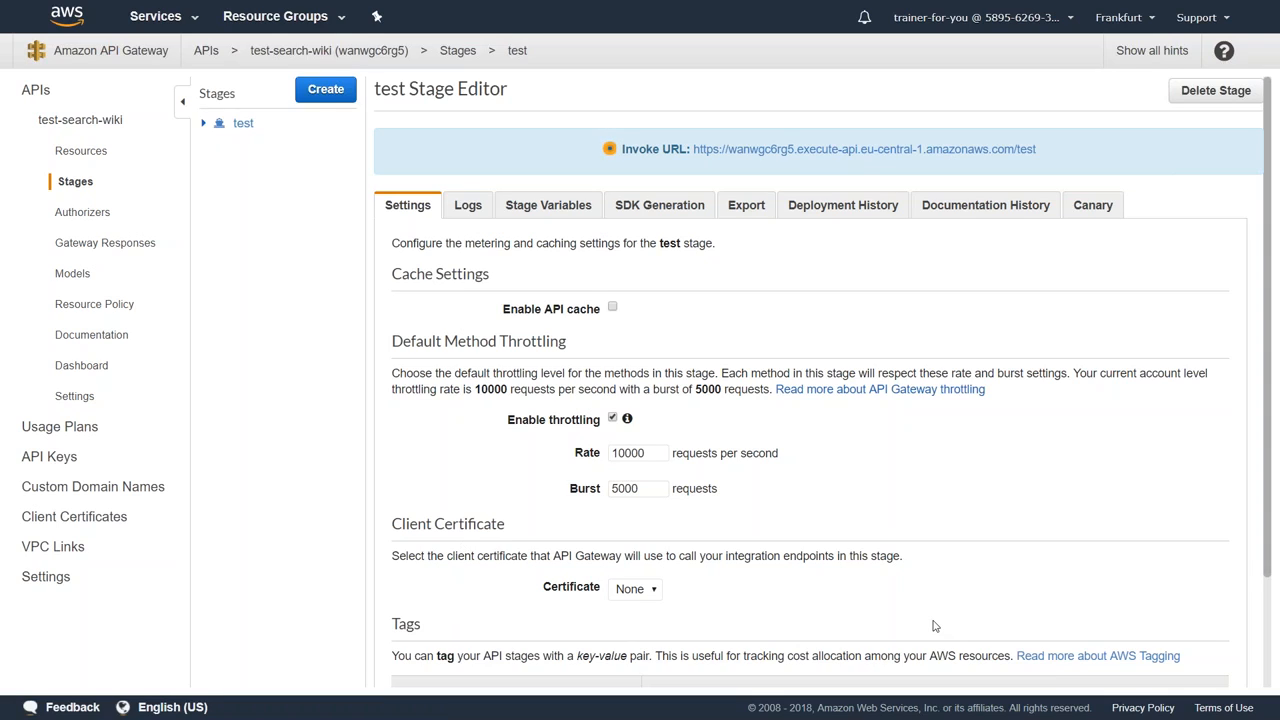
Switch to Postman, resend the POST request to /test/query without an API key and inspect the response message.
{"action": "key", "text": "alt+Tab"}
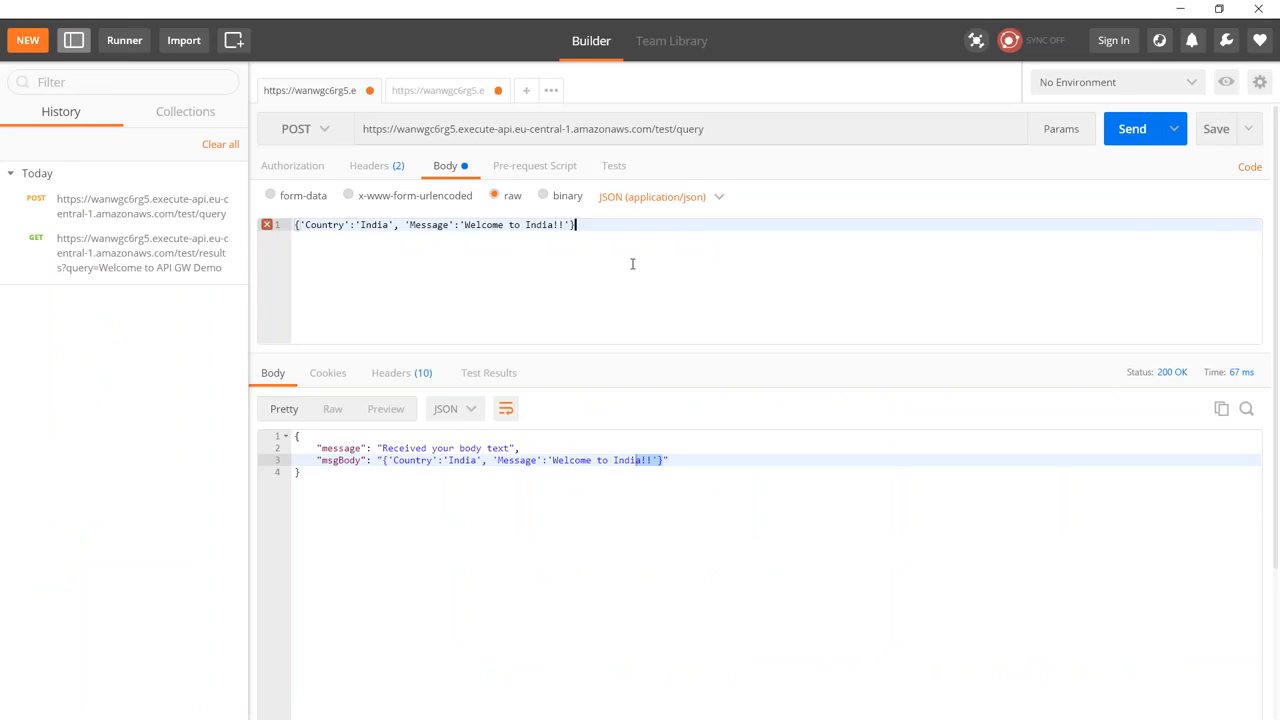
{"action": "left_click", "coordinate": [1127, 133]}
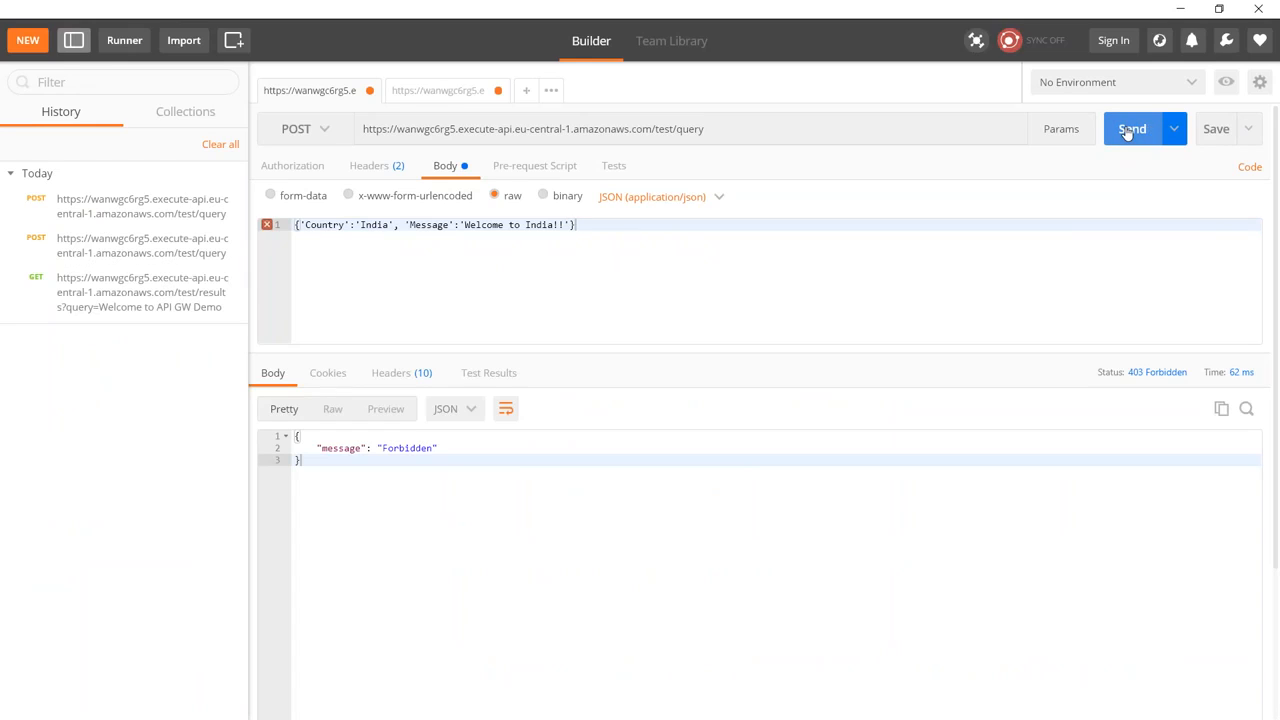
{"action": "double_click", "coordinate": [405, 448]}
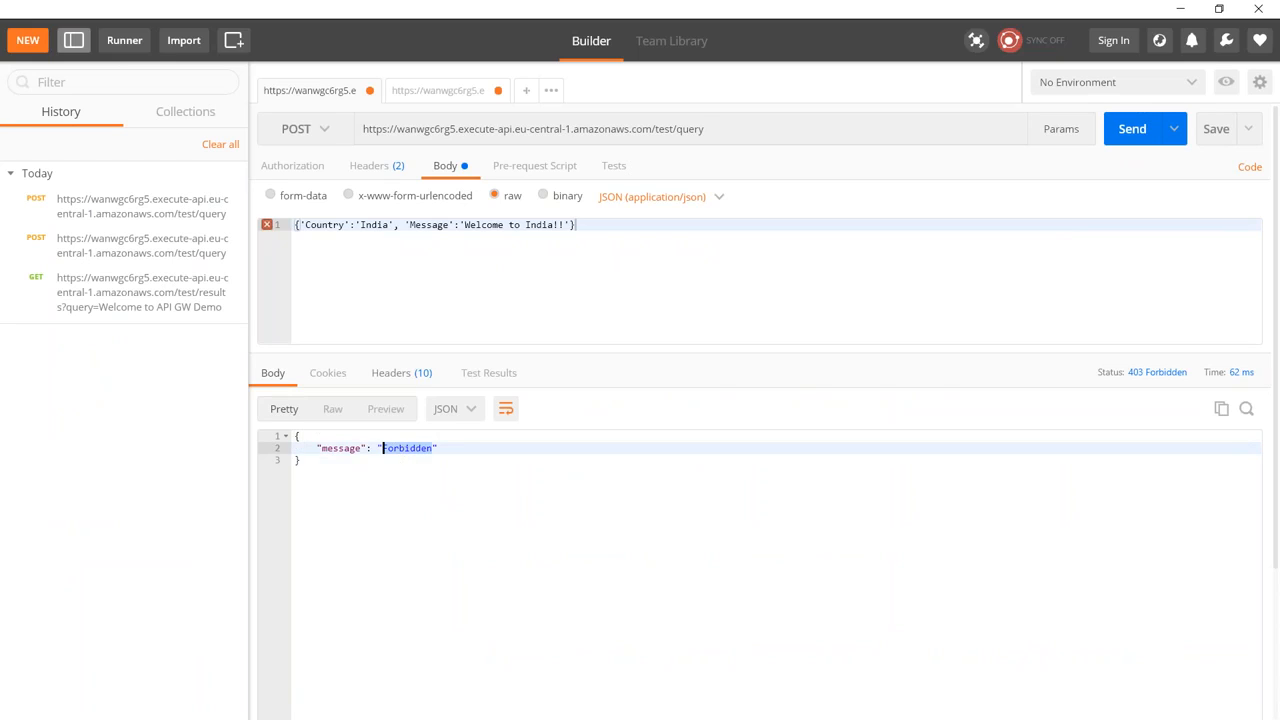
Append "!" to the GET request's query text, send it, inspect the response and return to the POST request.
{"action": "left_click", "coordinate": [460, 97]}
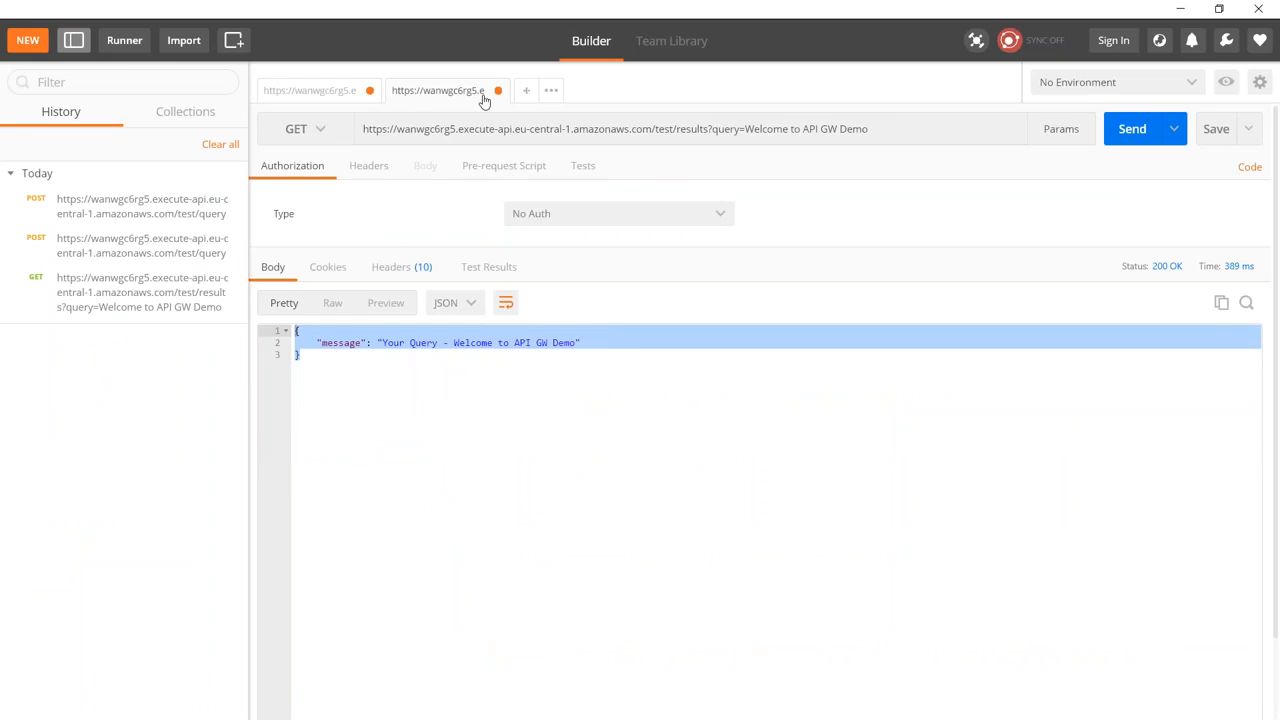
{"action": "left_click", "coordinate": [882, 134]}
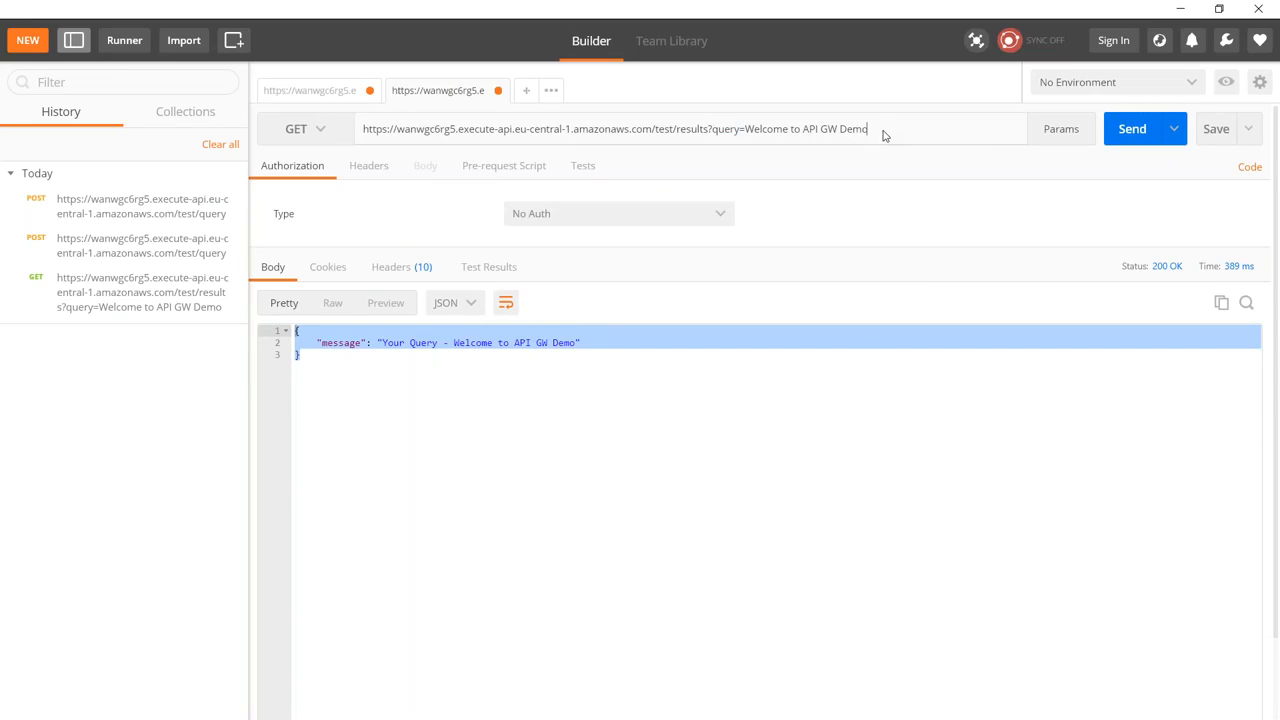
{"action": "left_click", "coordinate": [1128, 135]}
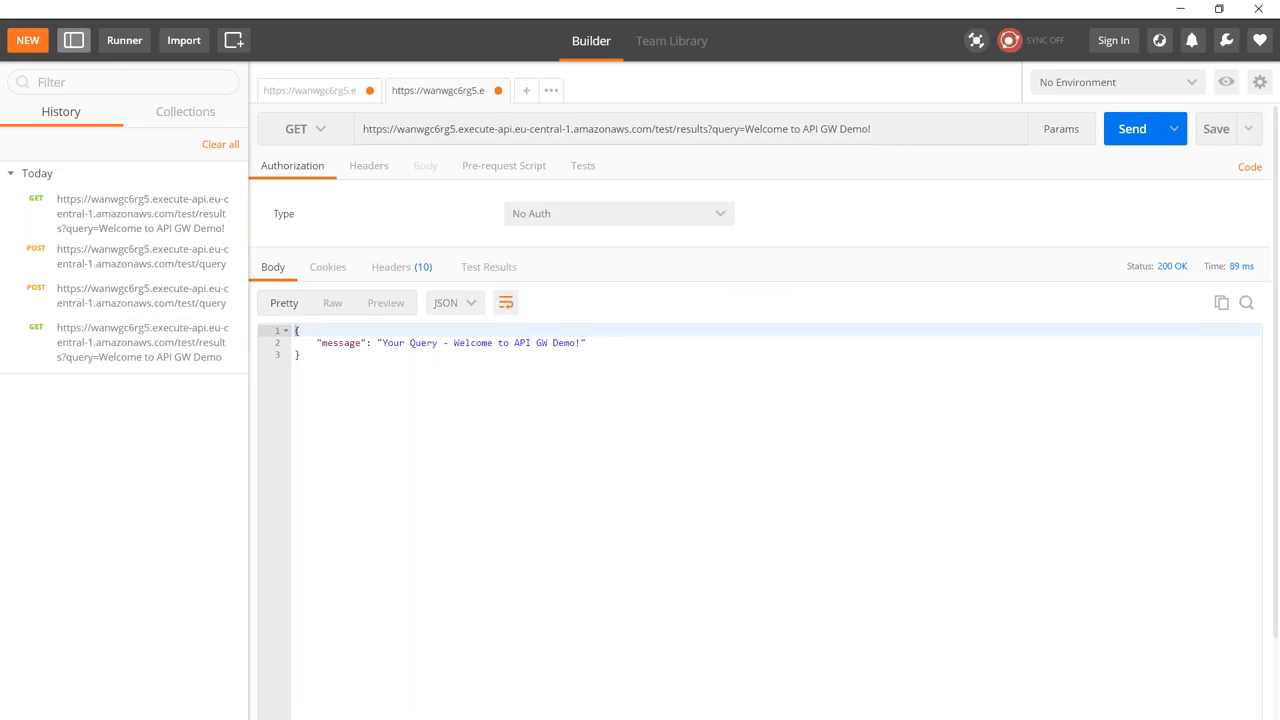
{"action": "left_click_drag", "start_coordinate": [590, 343], "coordinate": [295, 343]}
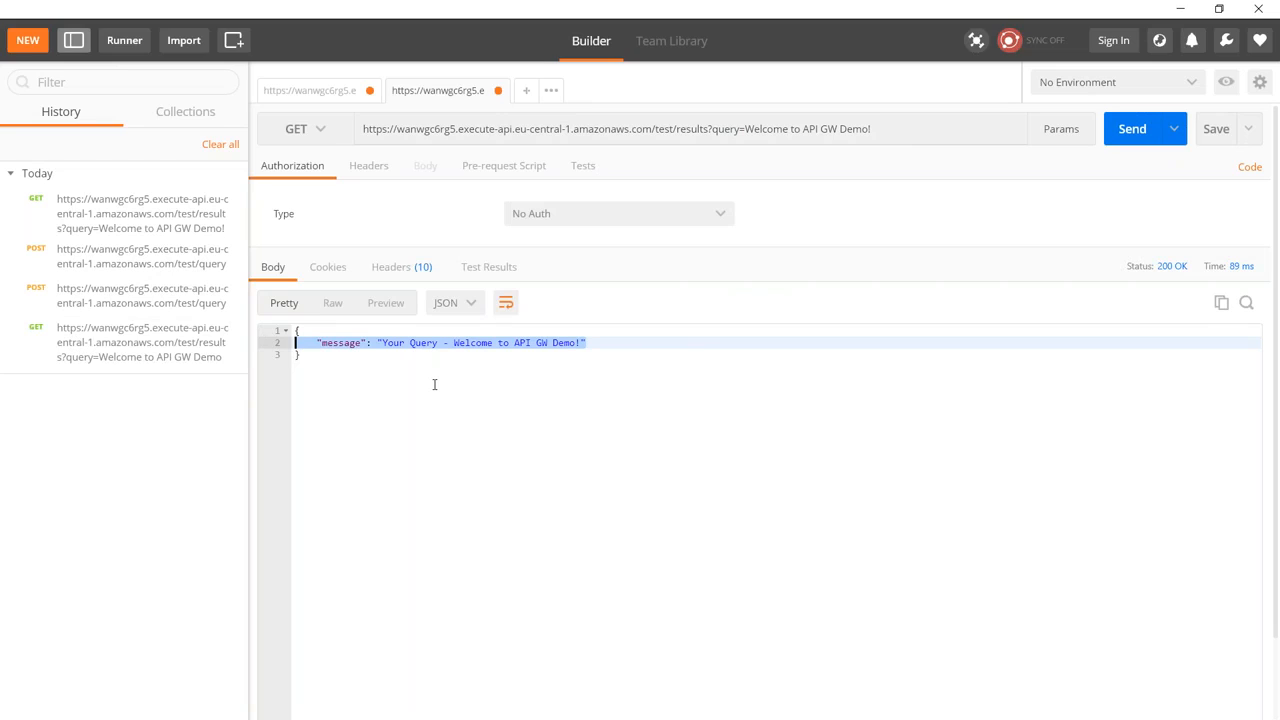
{"action": "left_click", "coordinate": [327, 96]}
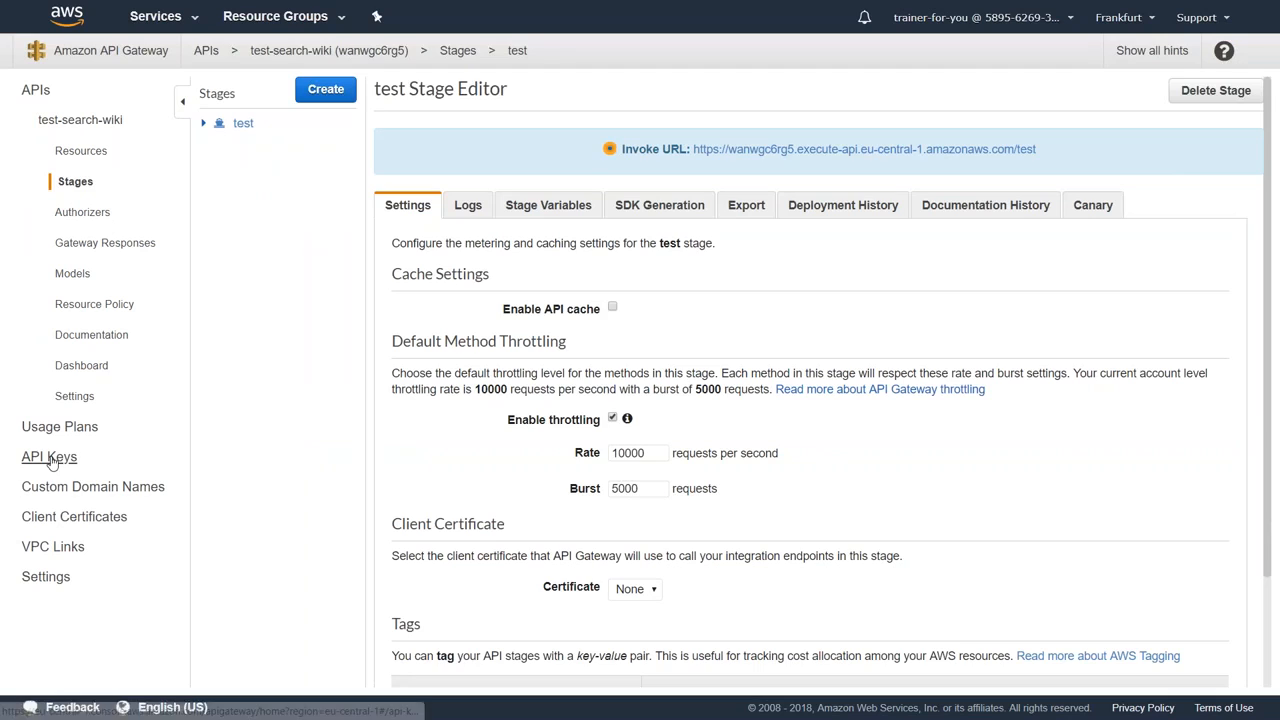
In the API Gateway console, create an auto-generated API key with test-key as both its name and description.
{"action": "left_click", "coordinate": [51, 458]}
{"action": "left_click", "coordinate": [343, 100]}
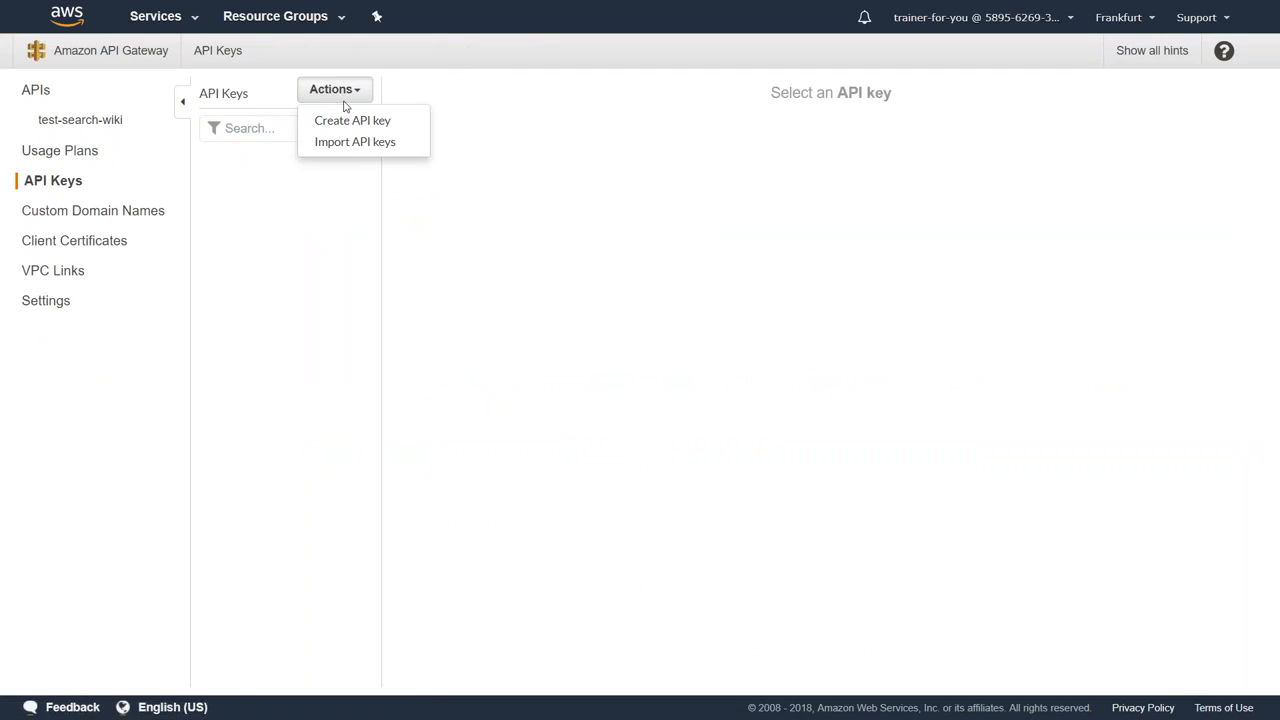
{"action": "left_click", "coordinate": [352, 120]}
{"action": "left_click", "coordinate": [719, 129]}
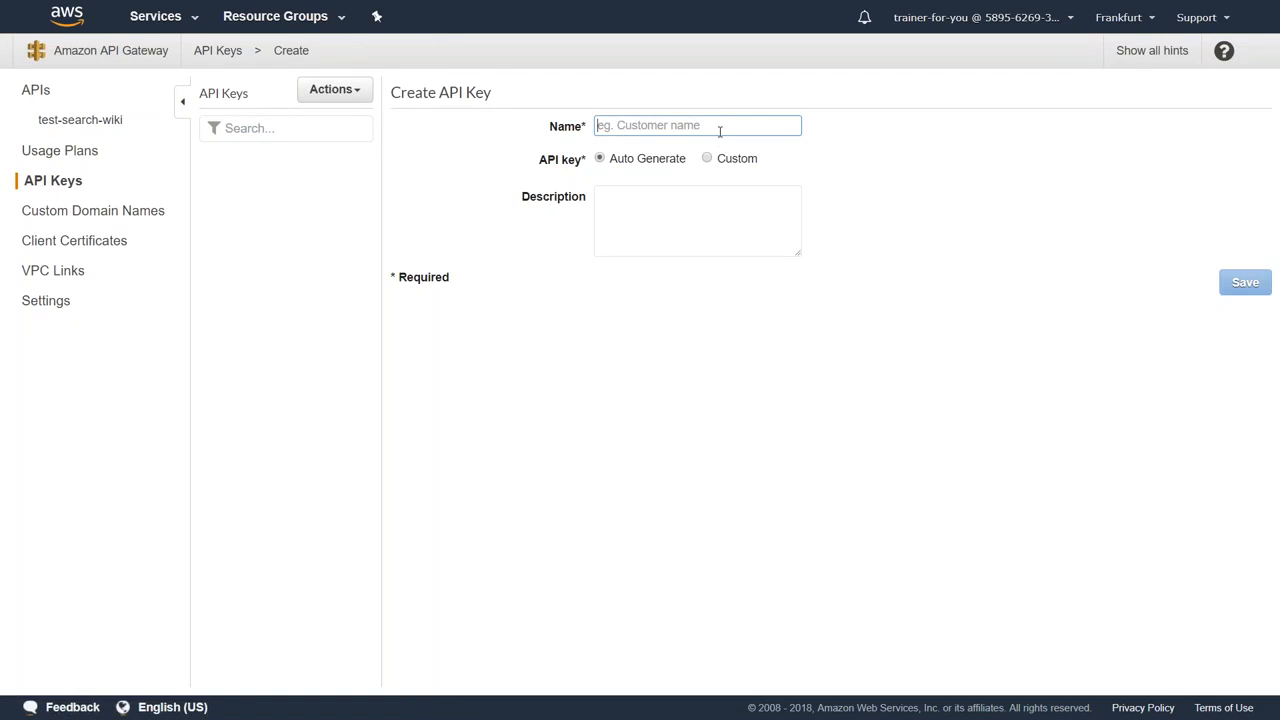
{"action": "type", "text": "test-key"}
{"action": "key", "text": "ctrl+a"}
{"action": "key", "text": "ctrl+c"}
{"action": "left_click", "coordinate": [707, 208]}
{"action": "key", "text": "ctrl+v"}
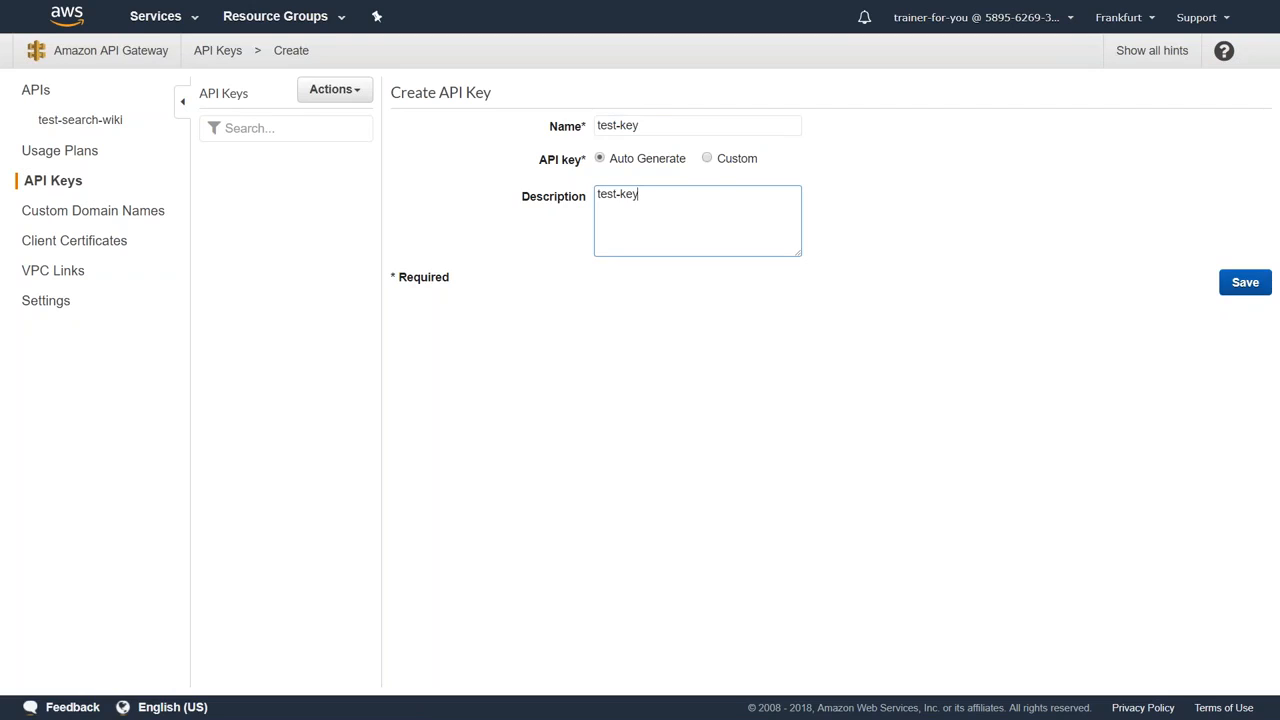
{"action": "left_click", "coordinate": [1240, 286]}
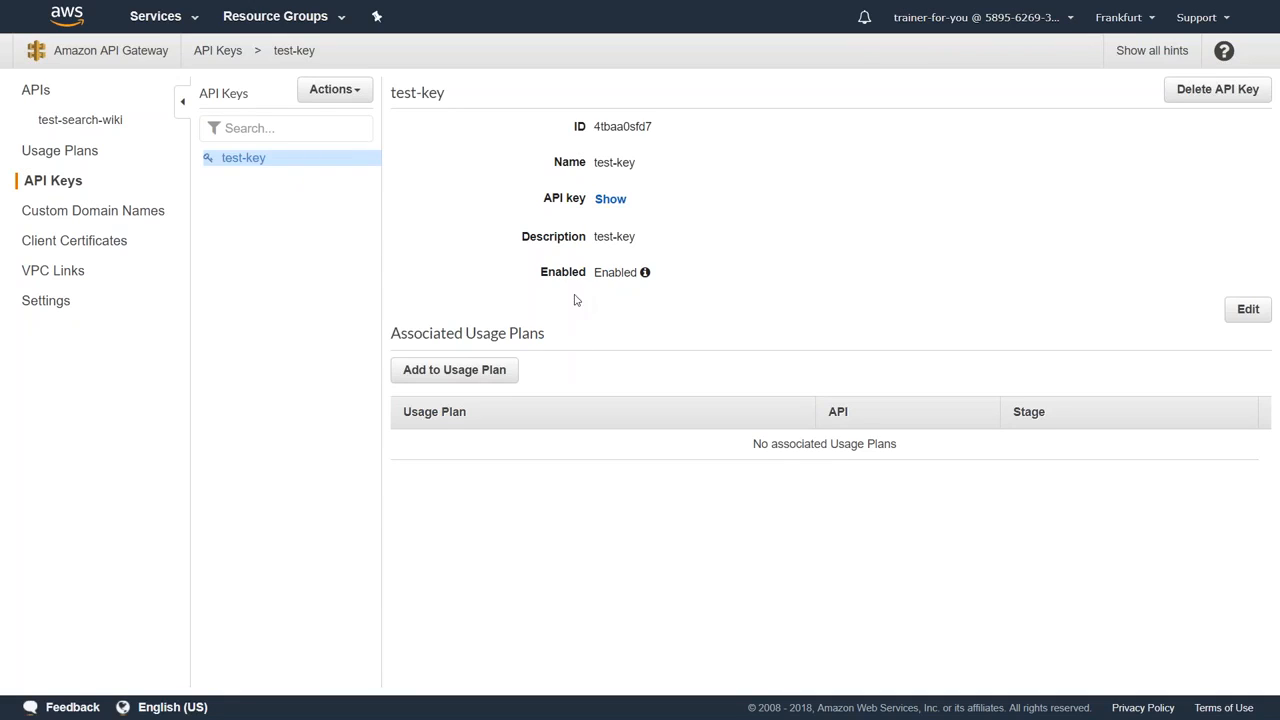
Reveal the generated value of the test-key API key and select the whole value.
{"action": "left_click", "coordinate": [609, 200]}
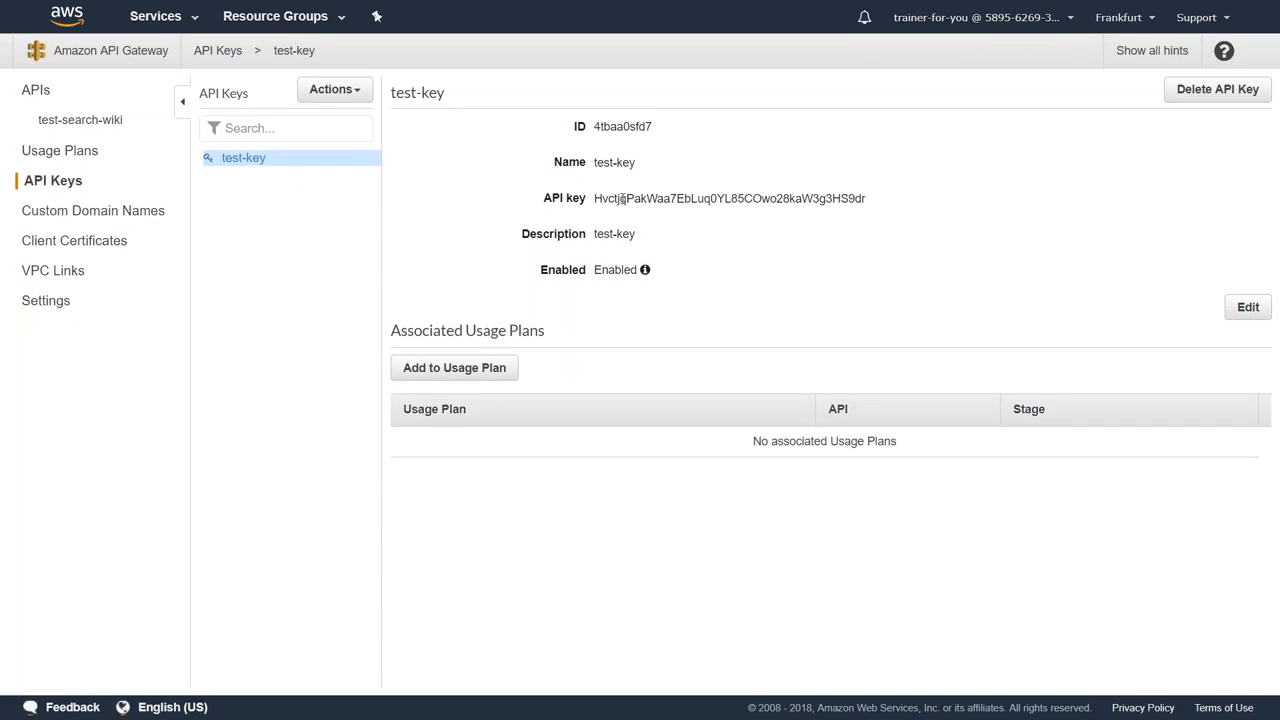
{"action": "double_click", "coordinate": [633, 199]}
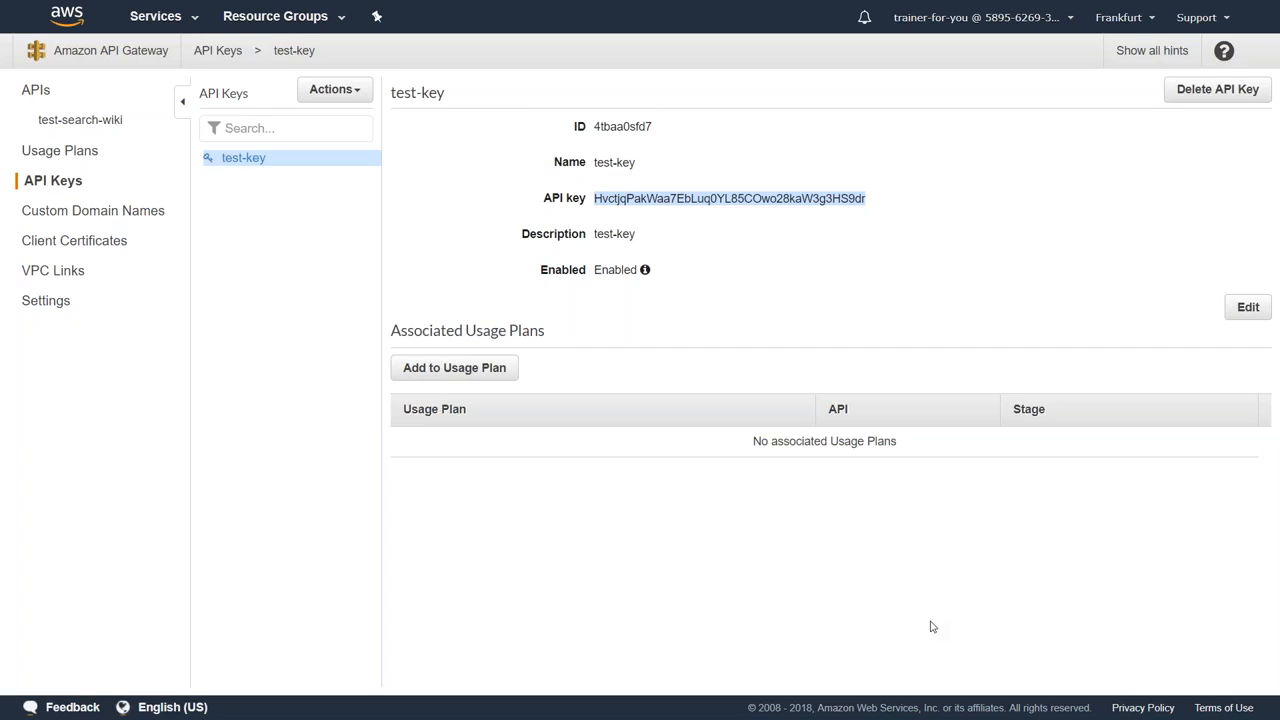
Start a new usage plan with test-usage-plan as both its name and description.
{"action": "left_click", "coordinate": [930, 622]}
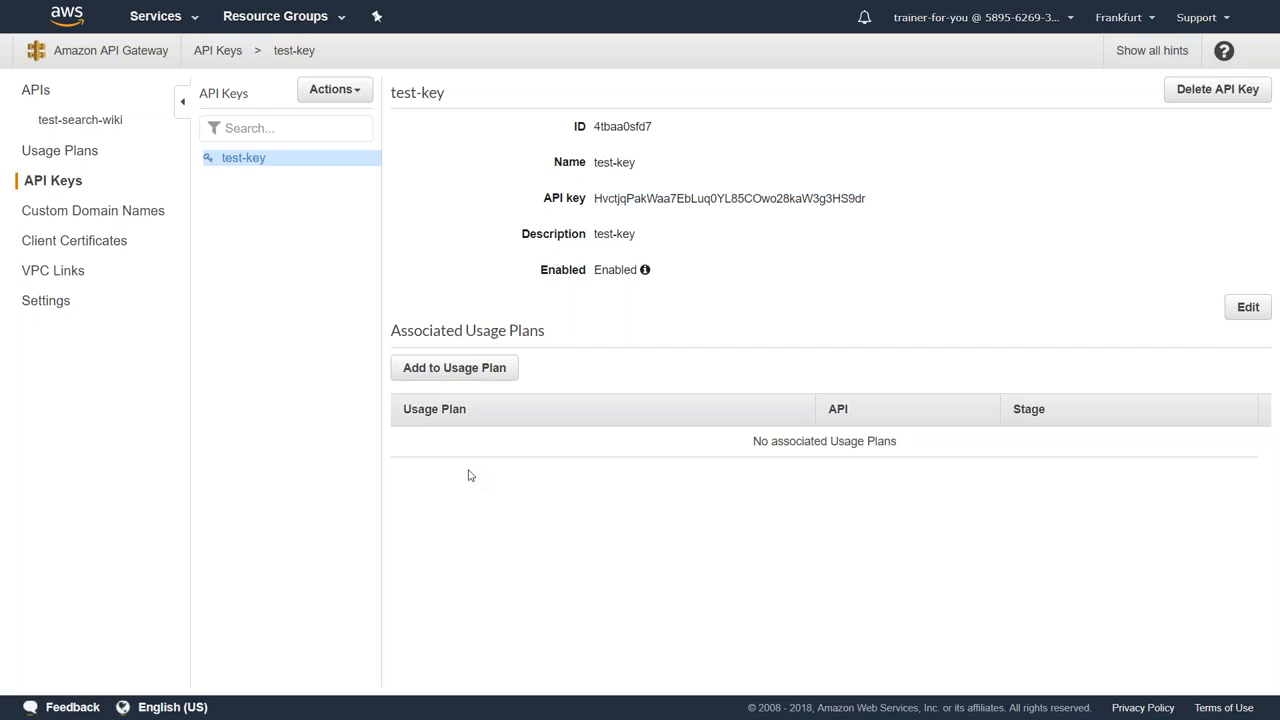
{"action": "left_click", "coordinate": [463, 370]}
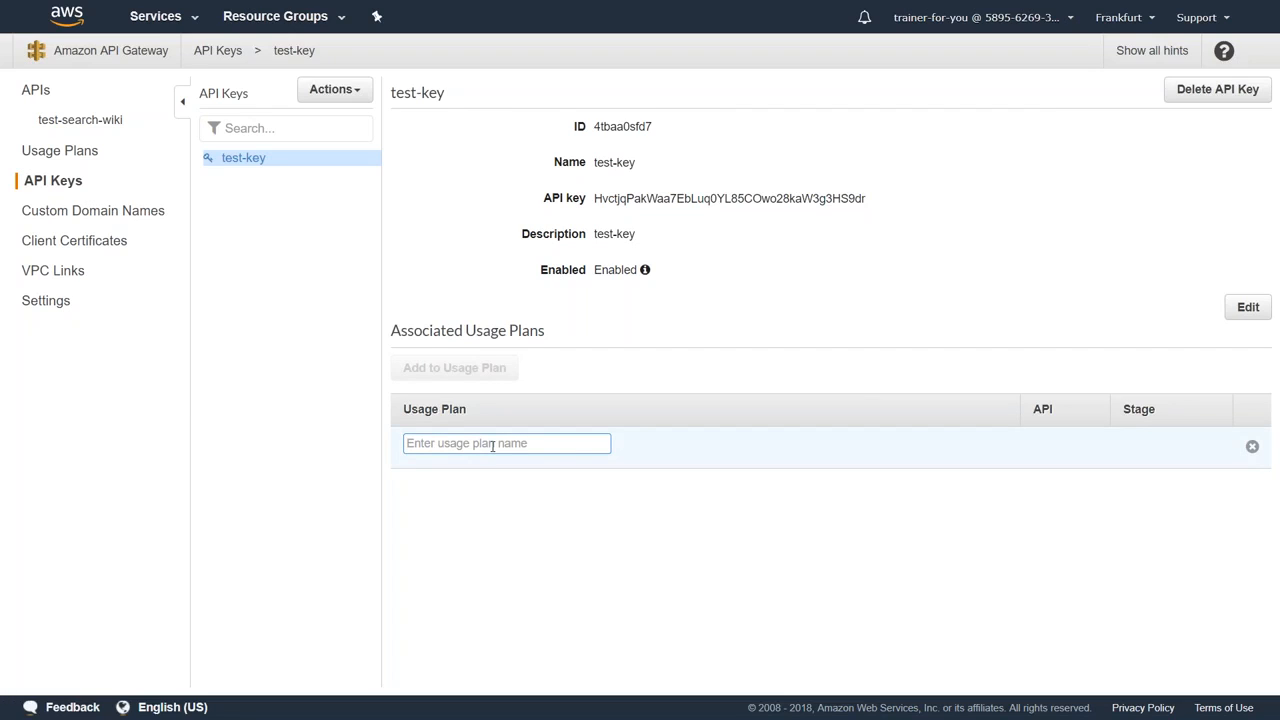
{"action": "left_click", "coordinate": [85, 152]}
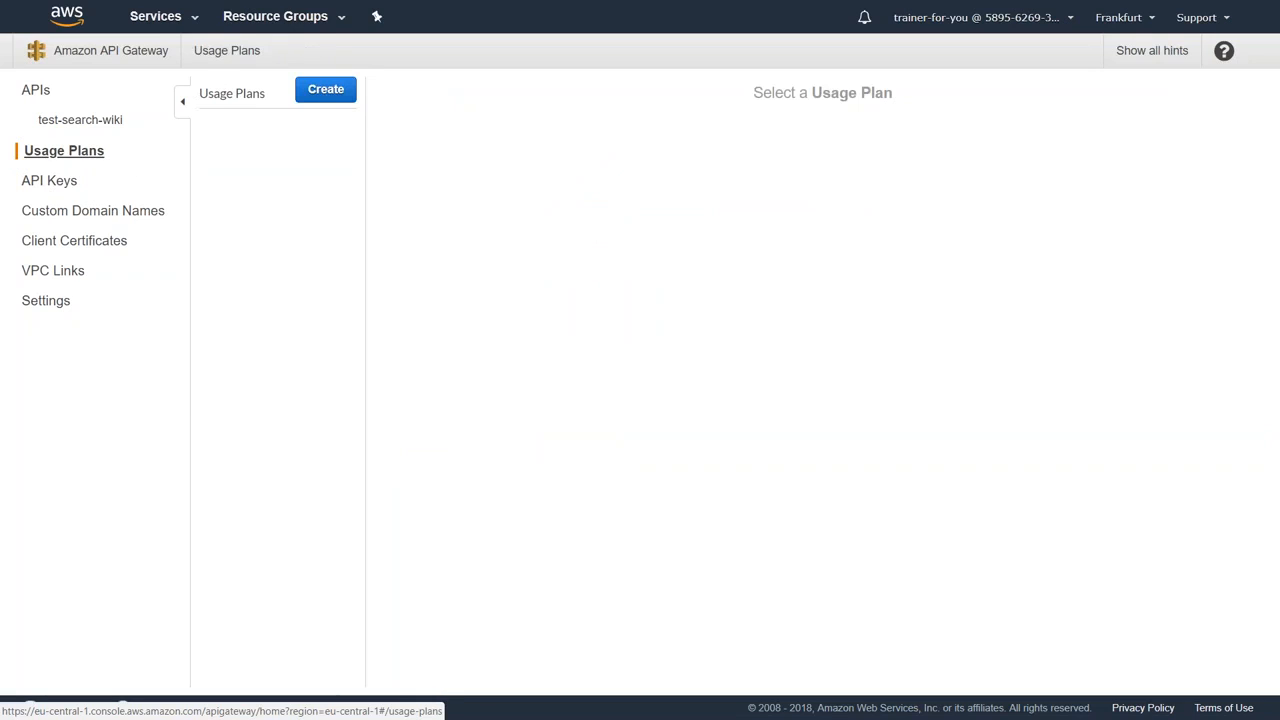
{"action": "left_click", "coordinate": [330, 92]}
{"action": "left_click", "coordinate": [682, 191]}
{"action": "type", "text": "tes"}
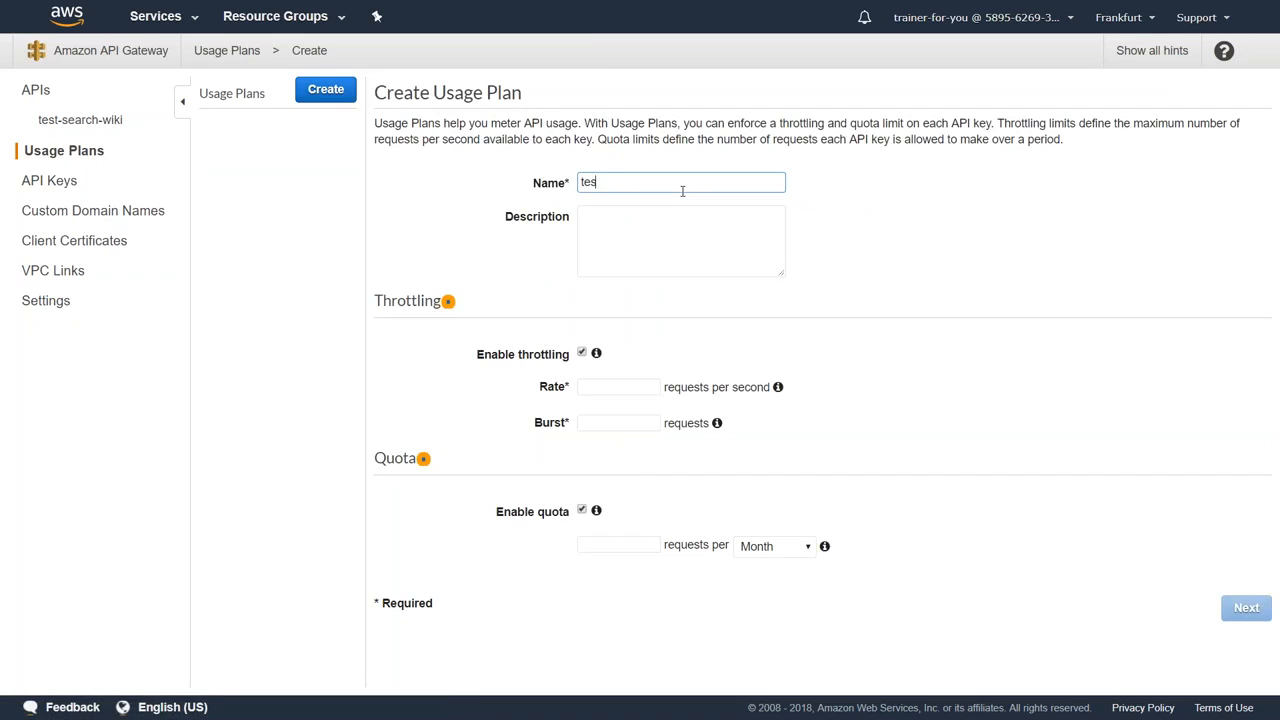
{"action": "type", "text": "t-usage-plan"}
{"action": "key", "text": "ctrl+a"}
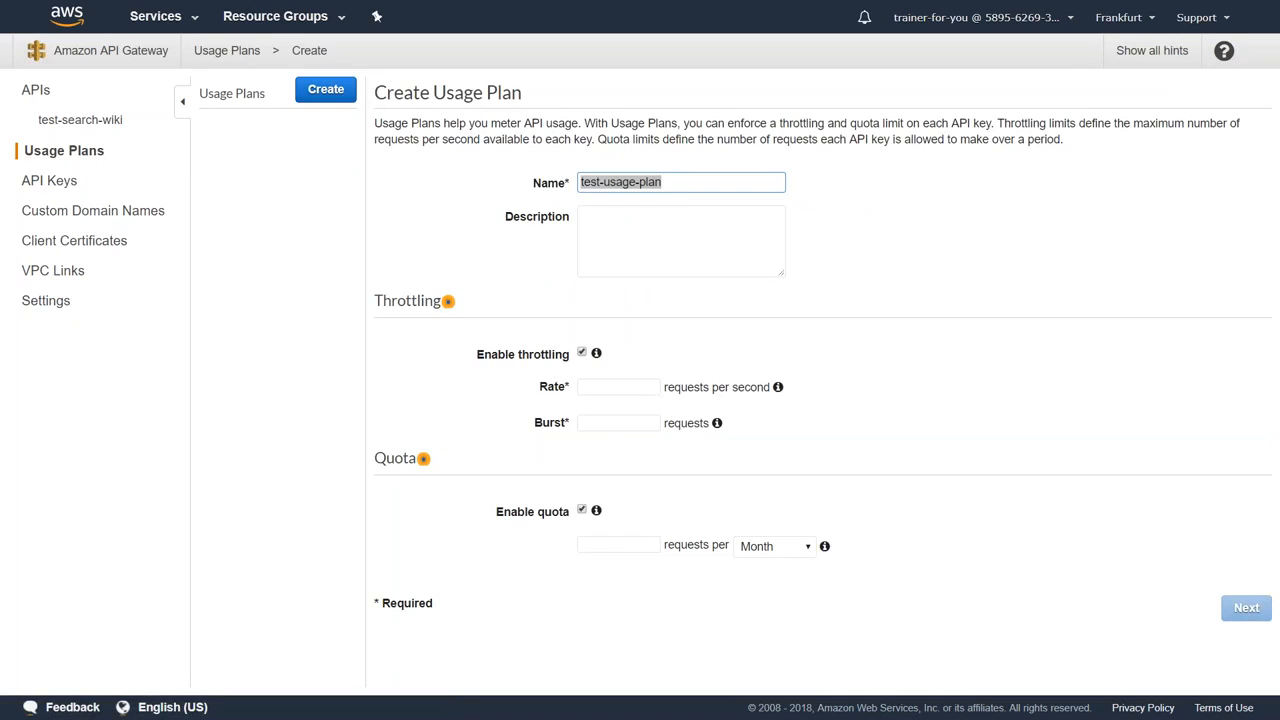
{"action": "left_click", "coordinate": [655, 241]}
{"action": "key", "text": "ctrl+v"}
Set the plan's throttling rate to 100 requests per second, burst to 10 and quota to 50000 requests per month, and continue.
{"action": "left_click", "coordinate": [652, 387]}
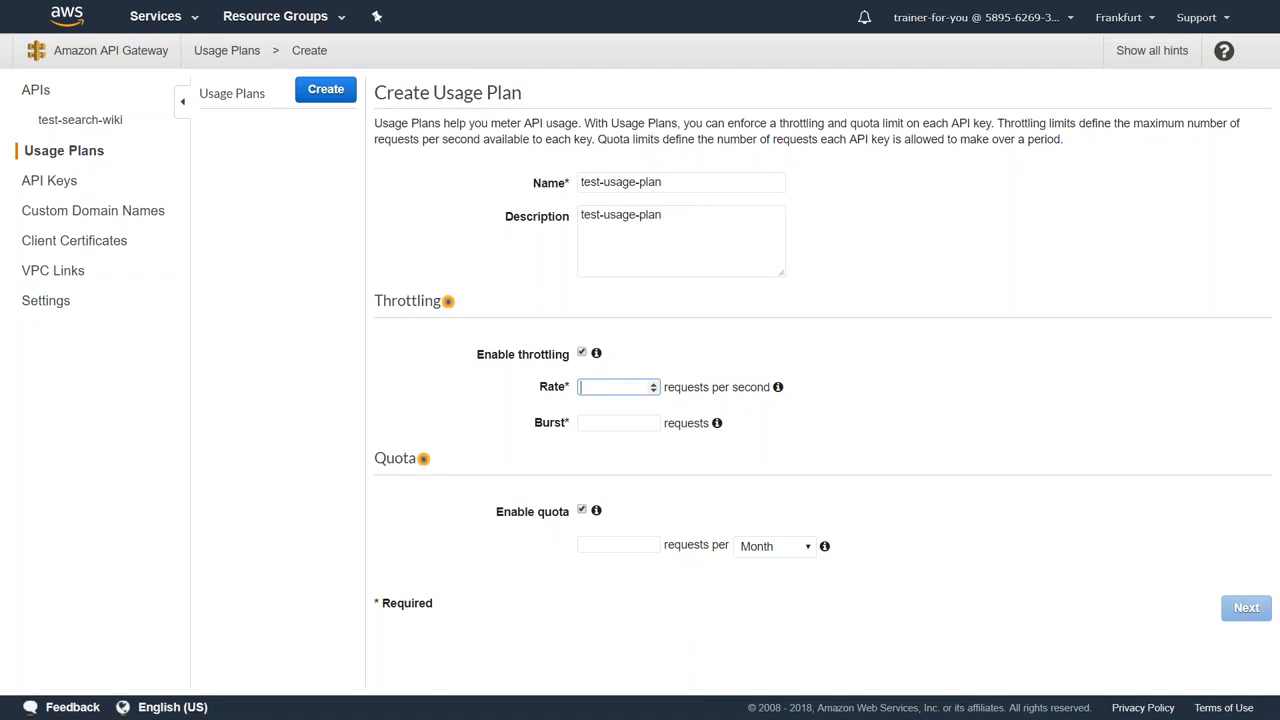
{"action": "type", "text": "100"}
{"action": "left_click", "coordinate": [612, 423]}
{"action": "type", "text": "10"}
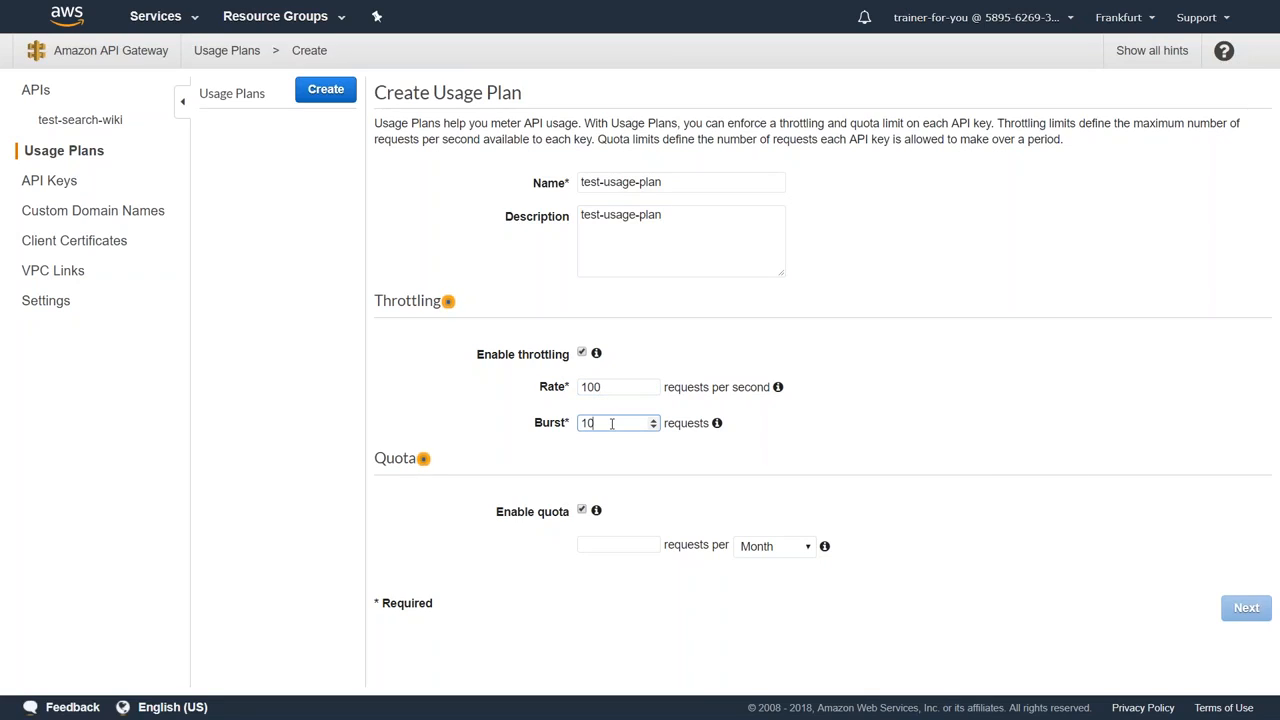
{"action": "left_click", "coordinate": [624, 544]}
{"action": "type", "text": "50000"}
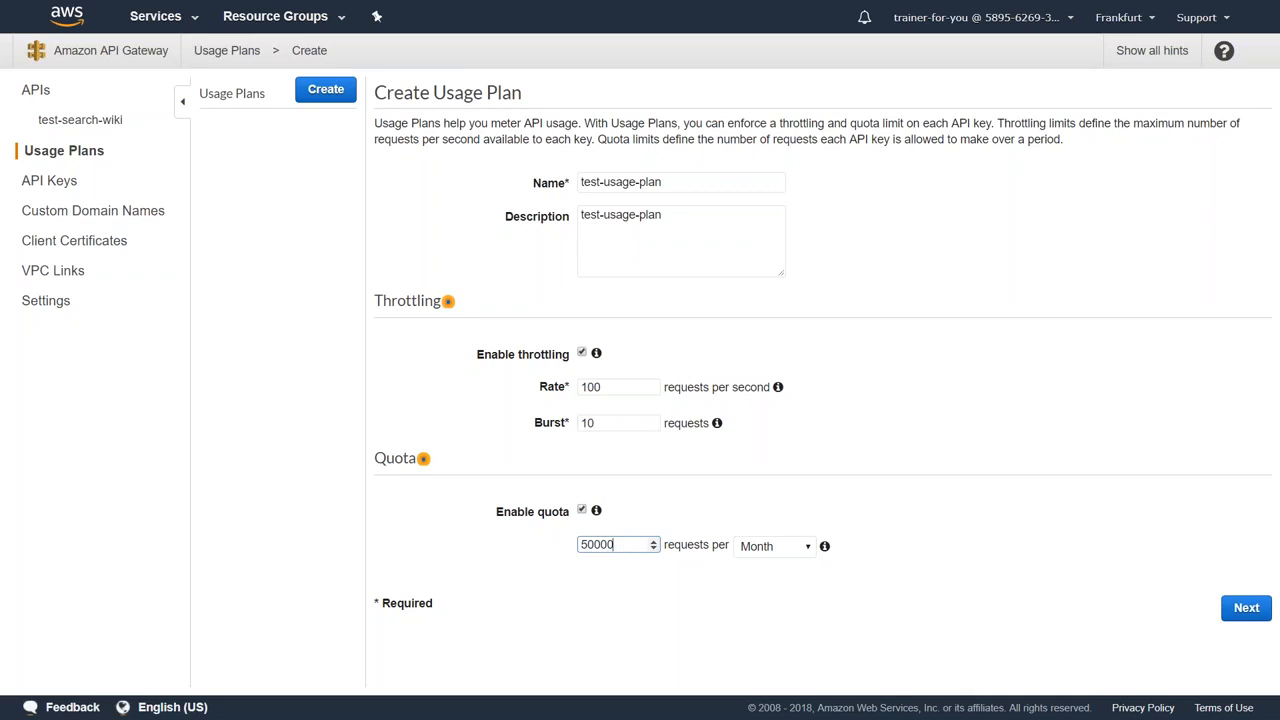
{"action": "left_click", "coordinate": [1231, 614]}
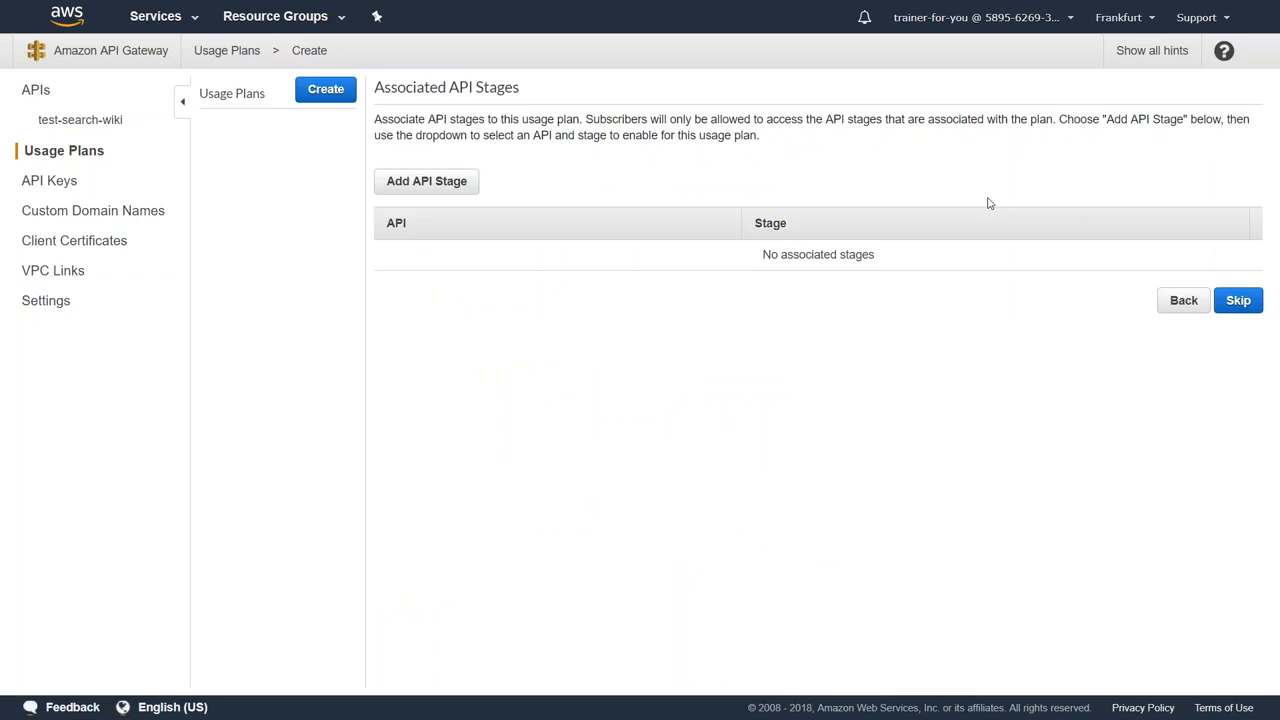
Associate the test stage of the test-search-wiki API with the usage plan and continue to the API keys.
{"action": "left_click", "coordinate": [429, 187]}
{"action": "left_click", "coordinate": [571, 264]}
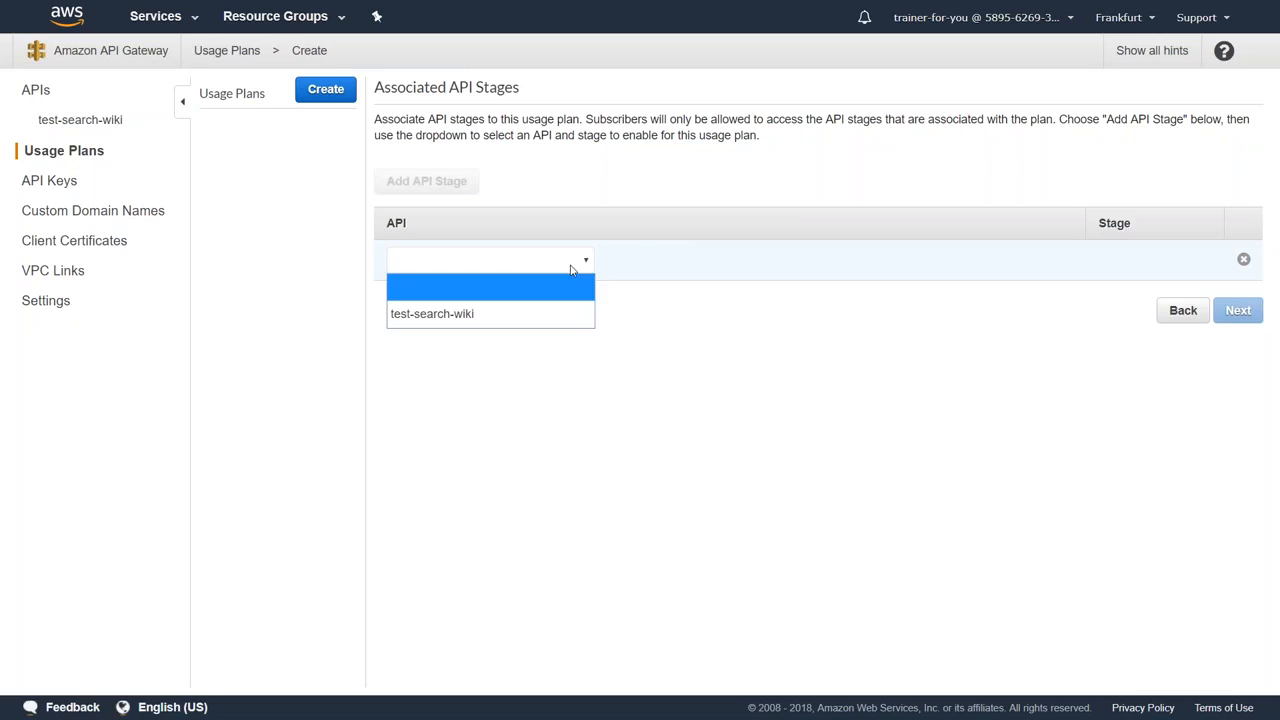
{"action": "left_click", "coordinate": [479, 318]}
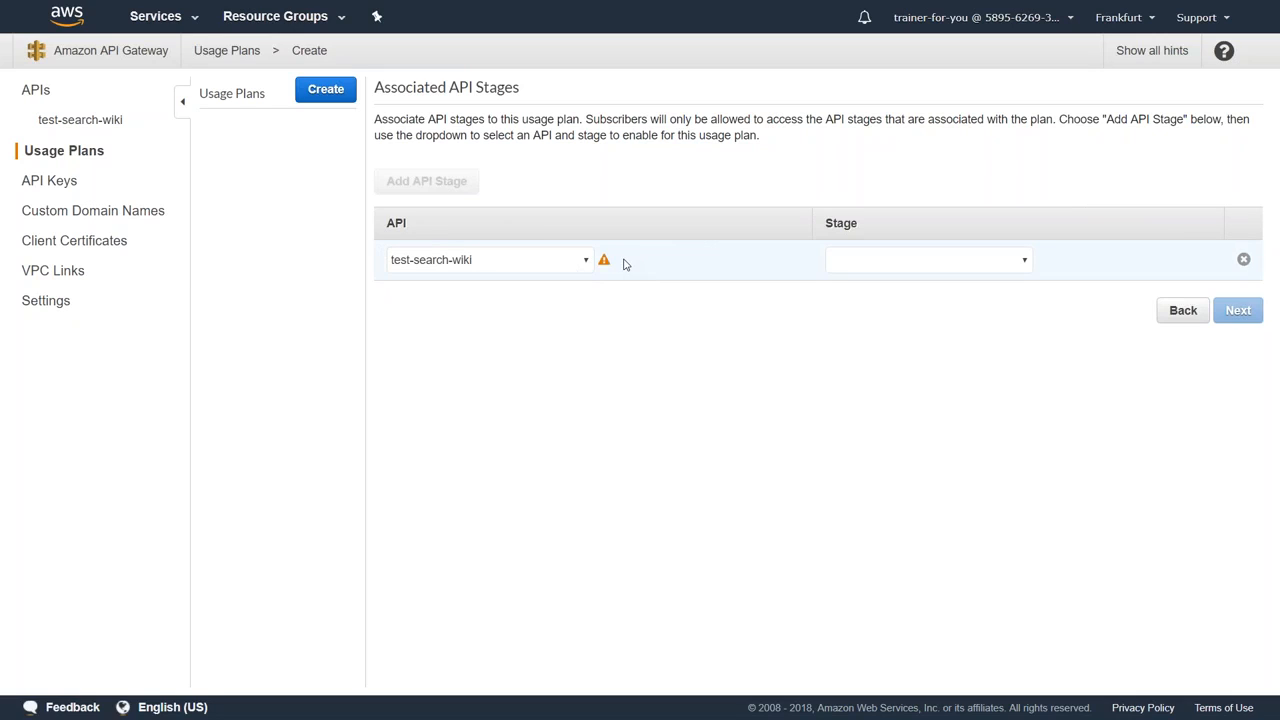
{"action": "mouse_move", "coordinate": [605, 265]}
{"action": "left_click", "coordinate": [899, 262]}
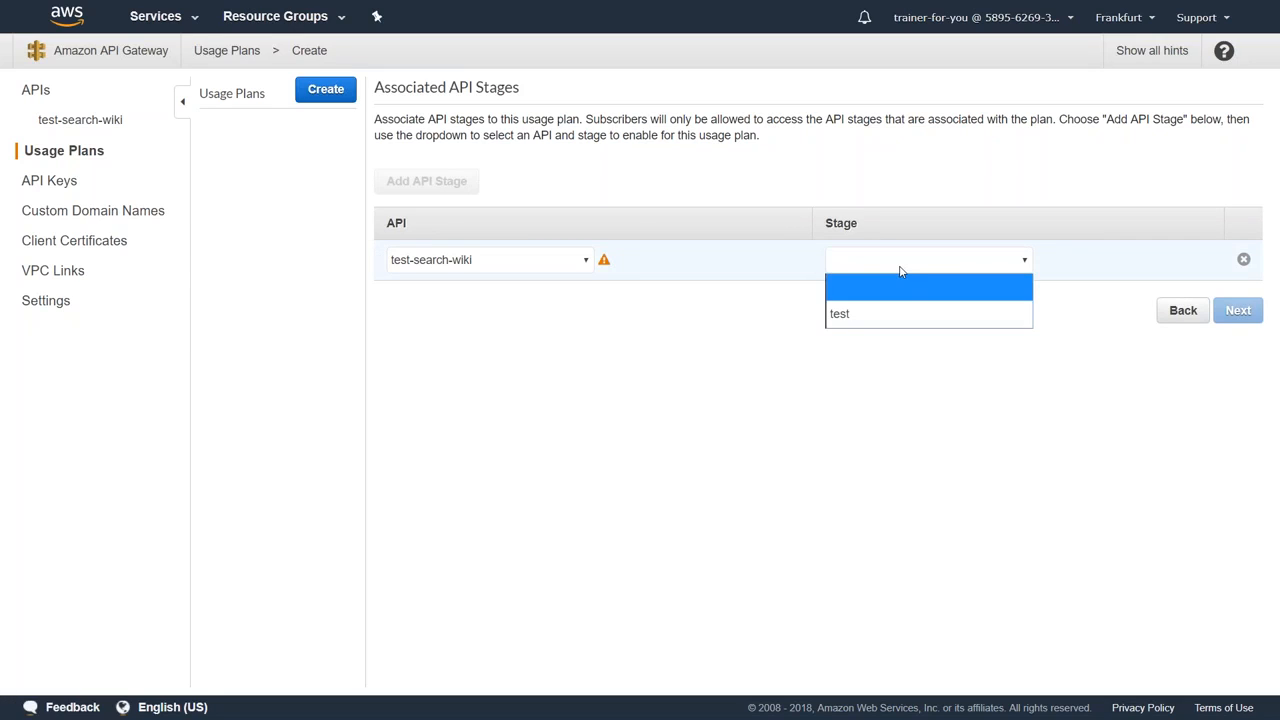
{"action": "left_click", "coordinate": [867, 314]}
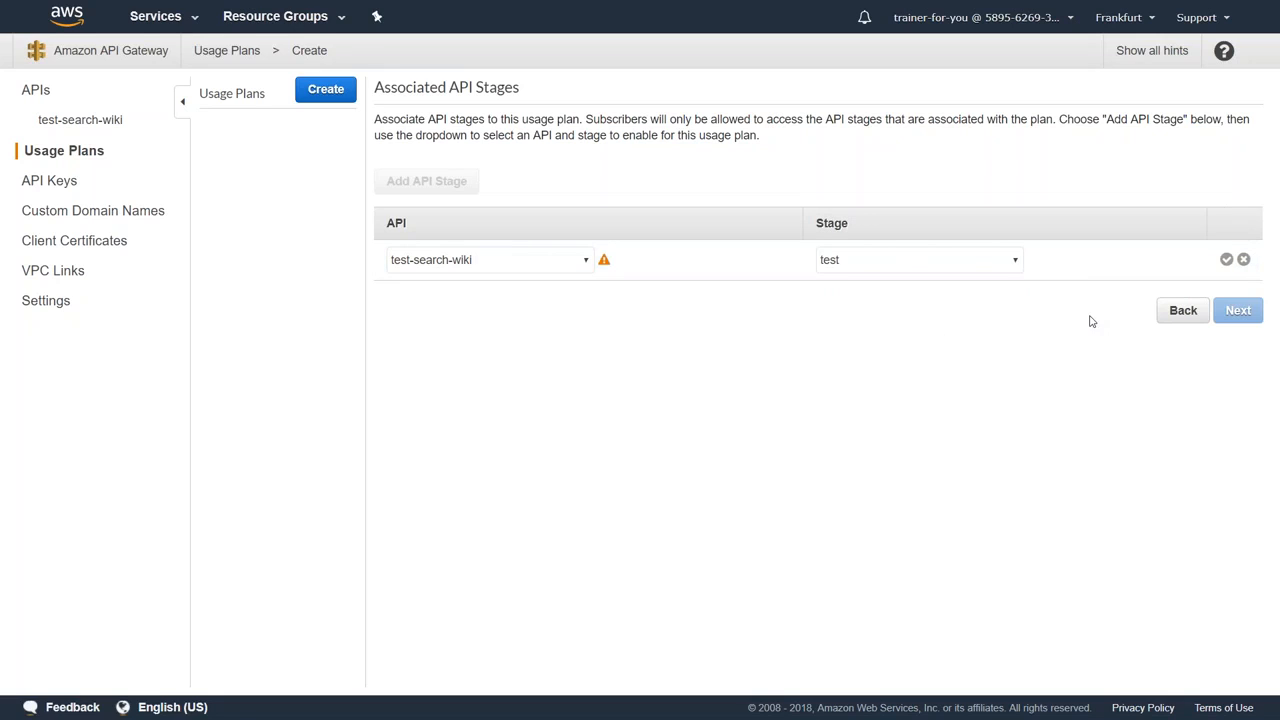
{"action": "left_click", "coordinate": [1227, 262]}
{"action": "left_click", "coordinate": [1234, 305]}
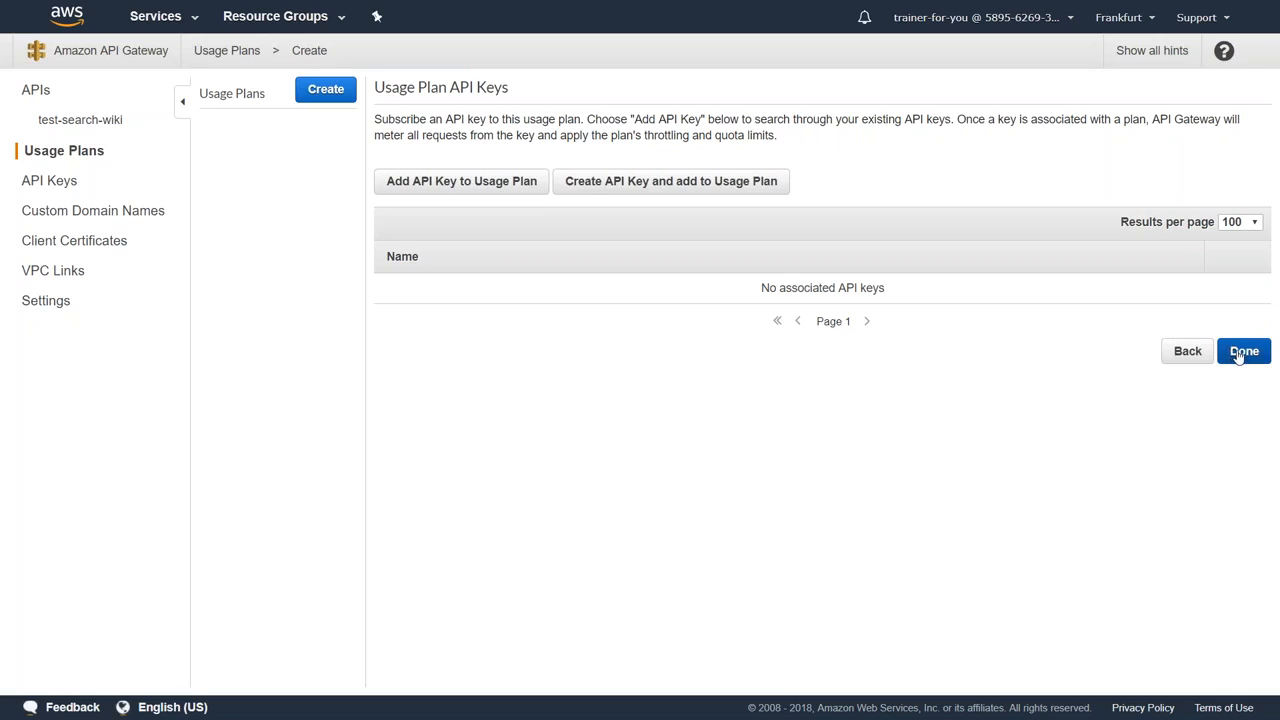
Add the existing test-key API key to the usage plan and finish creating the plan.
{"action": "left_click", "coordinate": [481, 187]}
{"action": "type", "text": "test"}
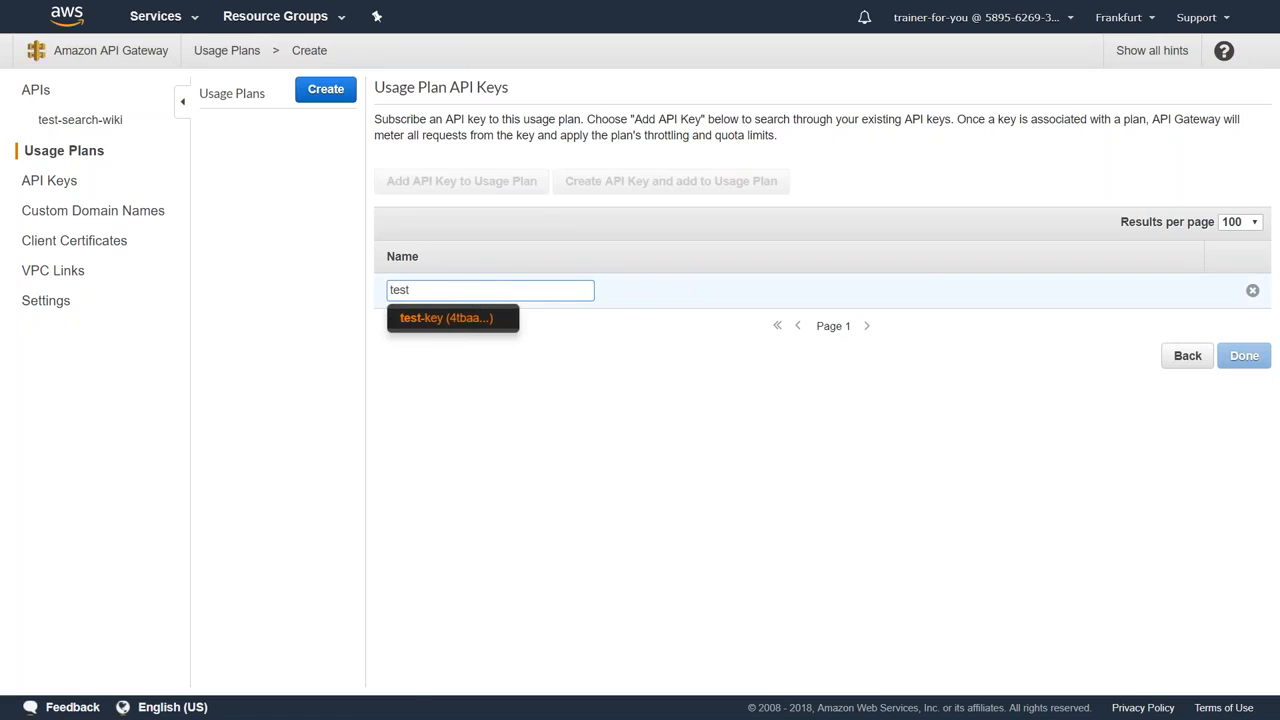
{"action": "left_click", "coordinate": [446, 322]}
{"action": "left_click", "coordinate": [1235, 291]}
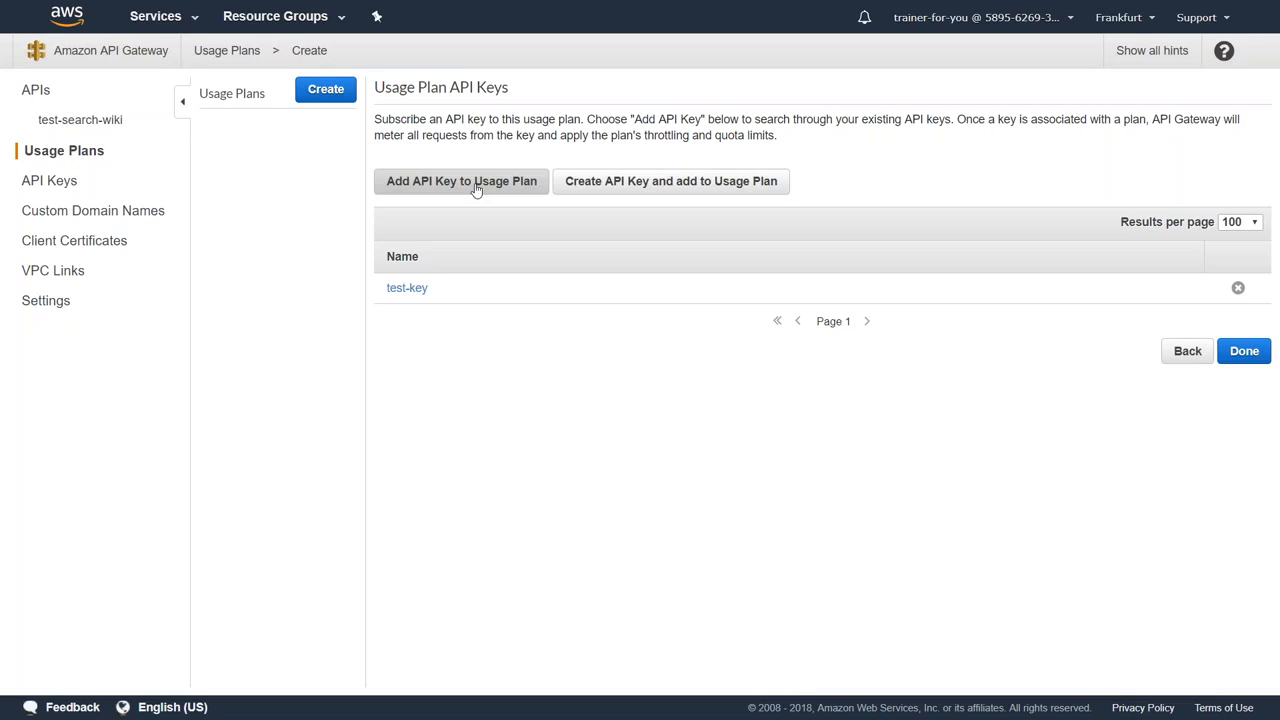
{"action": "left_click", "coordinate": [1242, 351]}
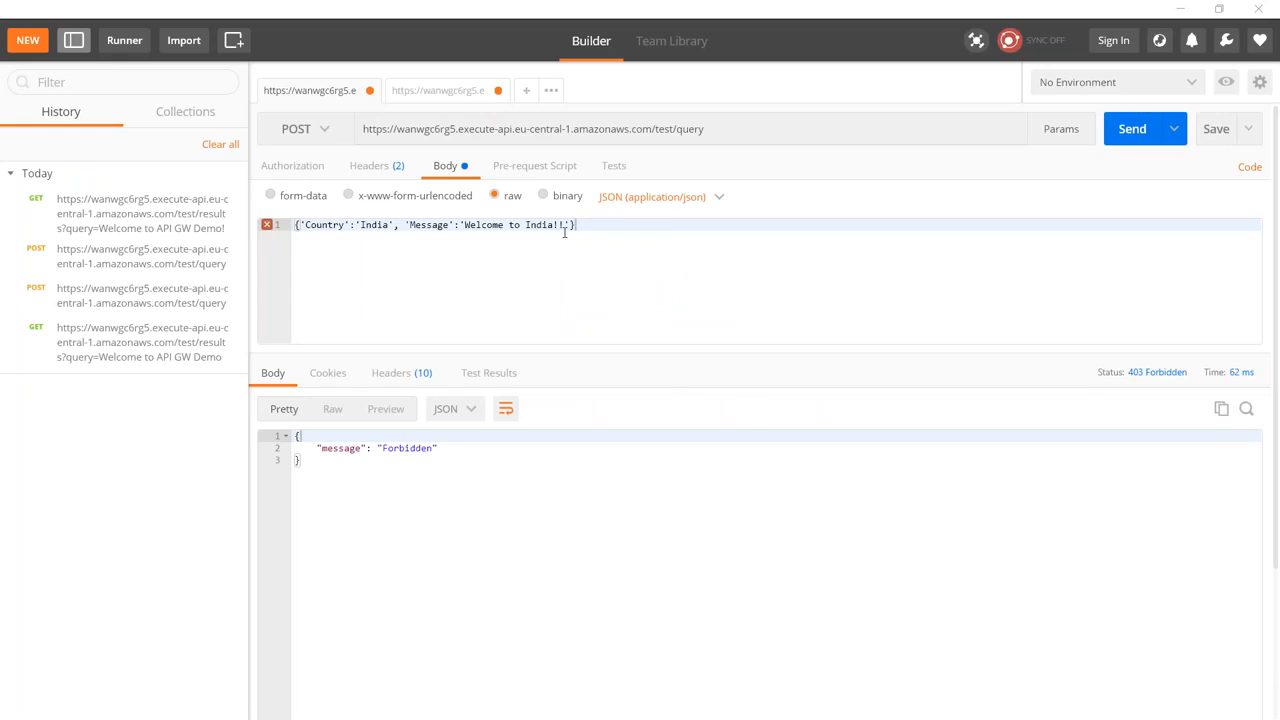
Switch to Postman, change the POST body's Message to 'Welcome to India, API Key Demo' and send the request.
{"action": "left_click", "coordinate": [564, 225]}
{"action": "key", "text": "BackSpace"}
{"action": "type", "text": ", API Key Demo"}
{"action": "left_click", "coordinate": [1130, 135]}
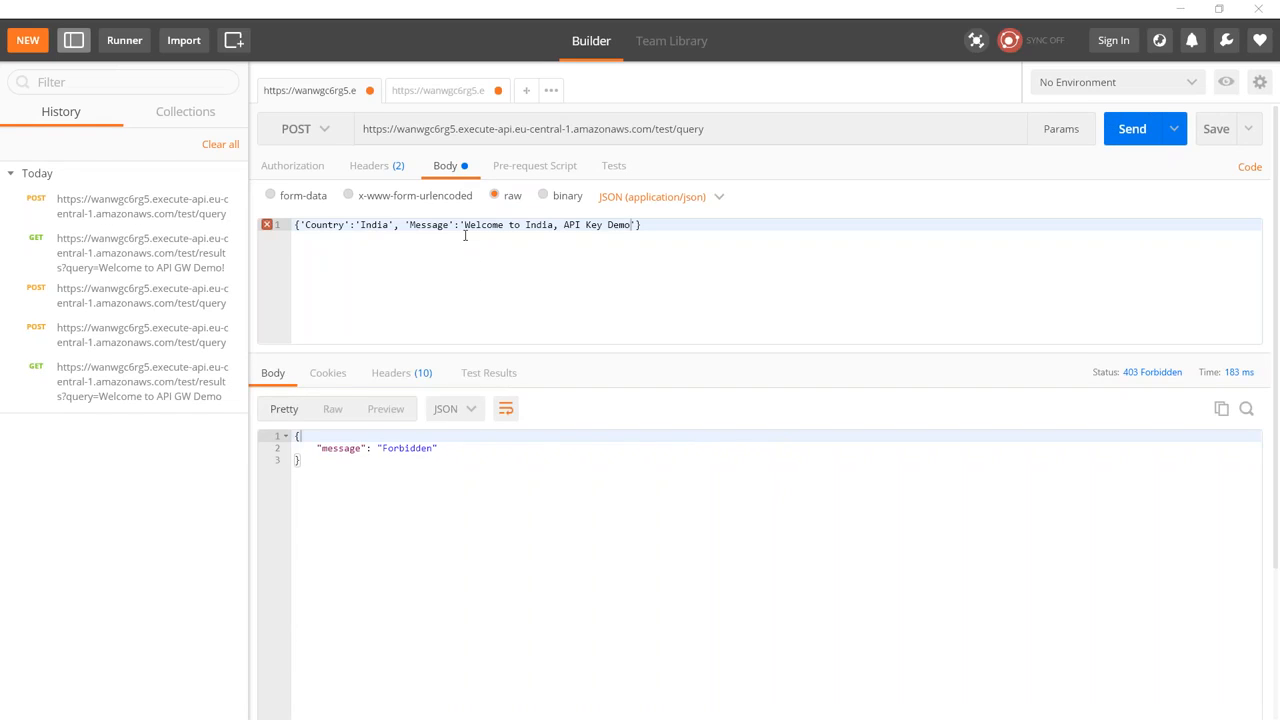
Show the POST request's headers as key-value pairs and delete the existing x-api-key header.
{"action": "left_click", "coordinate": [380, 177]}
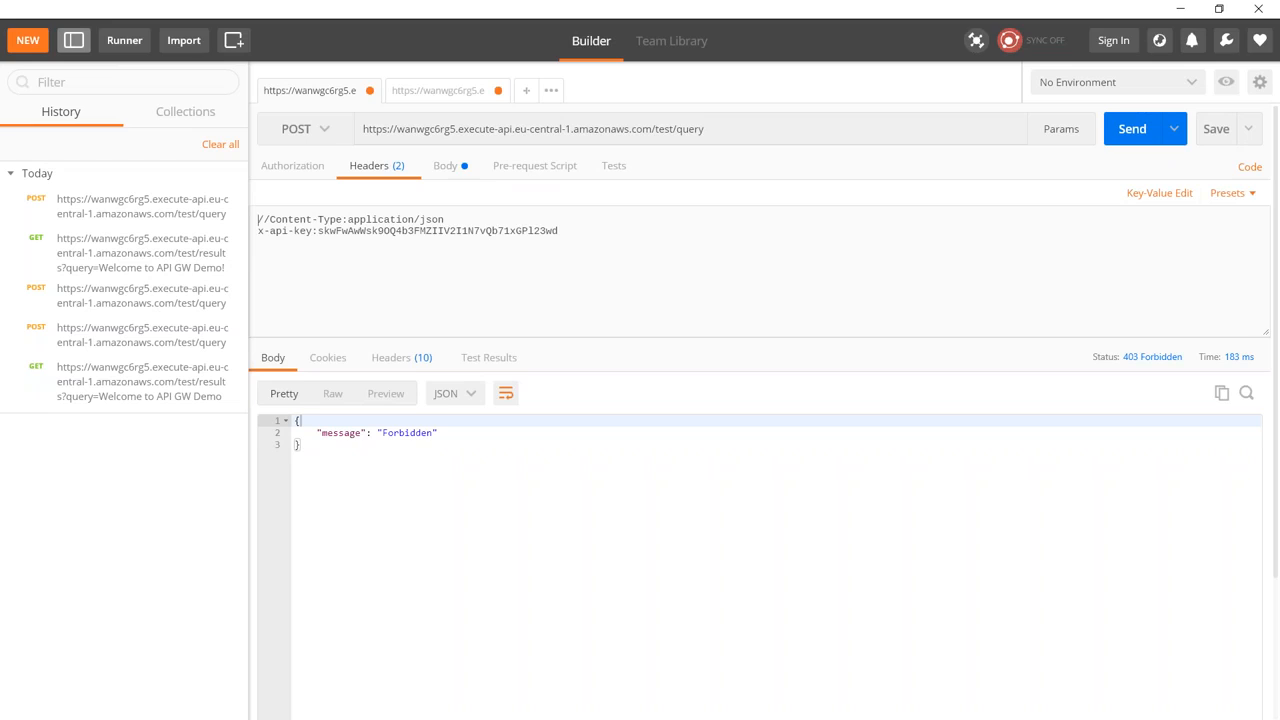
{"action": "left_click", "coordinate": [1141, 194]}
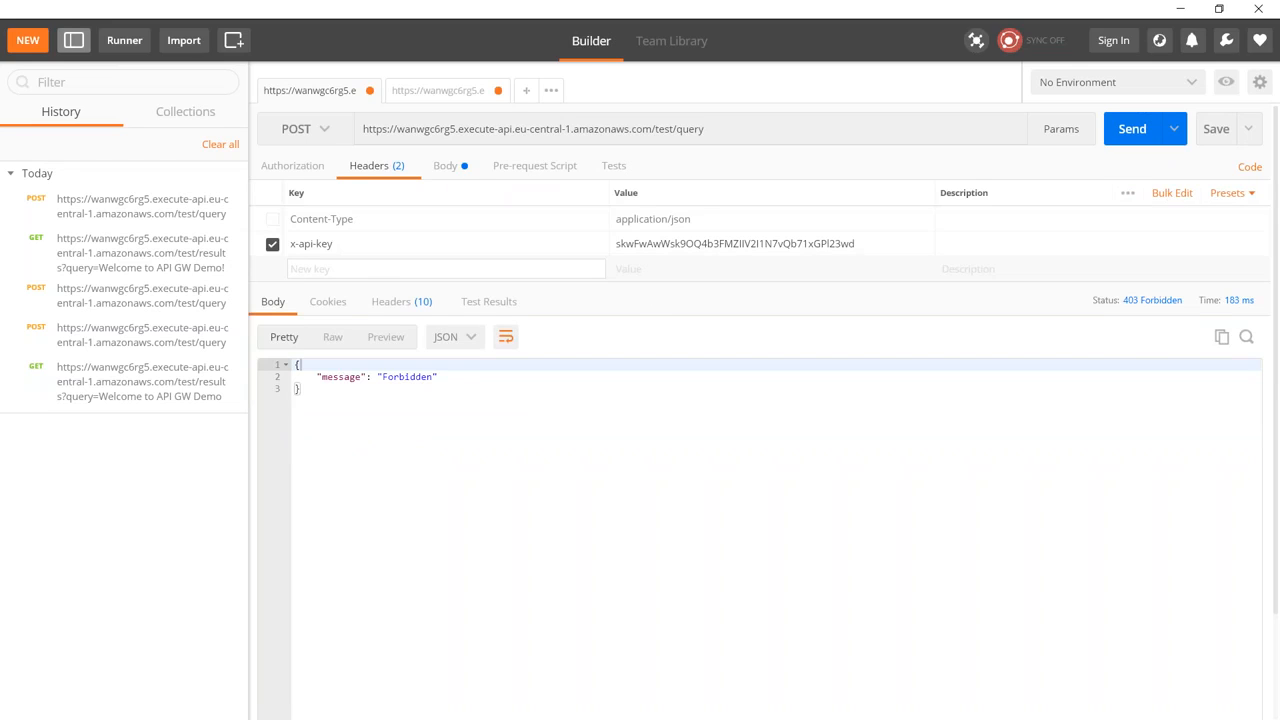
{"action": "left_click", "coordinate": [272, 244]}
{"action": "left_click", "coordinate": [331, 247]}
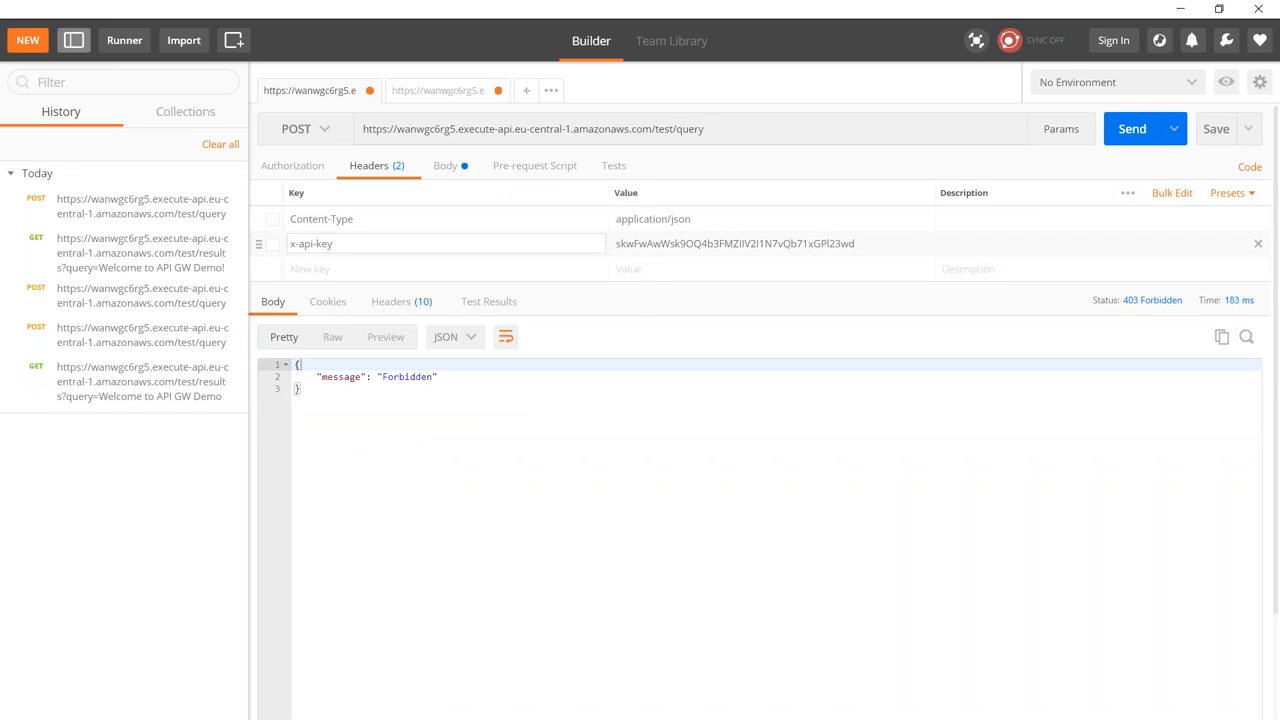
{"action": "left_click", "coordinate": [1258, 244]}
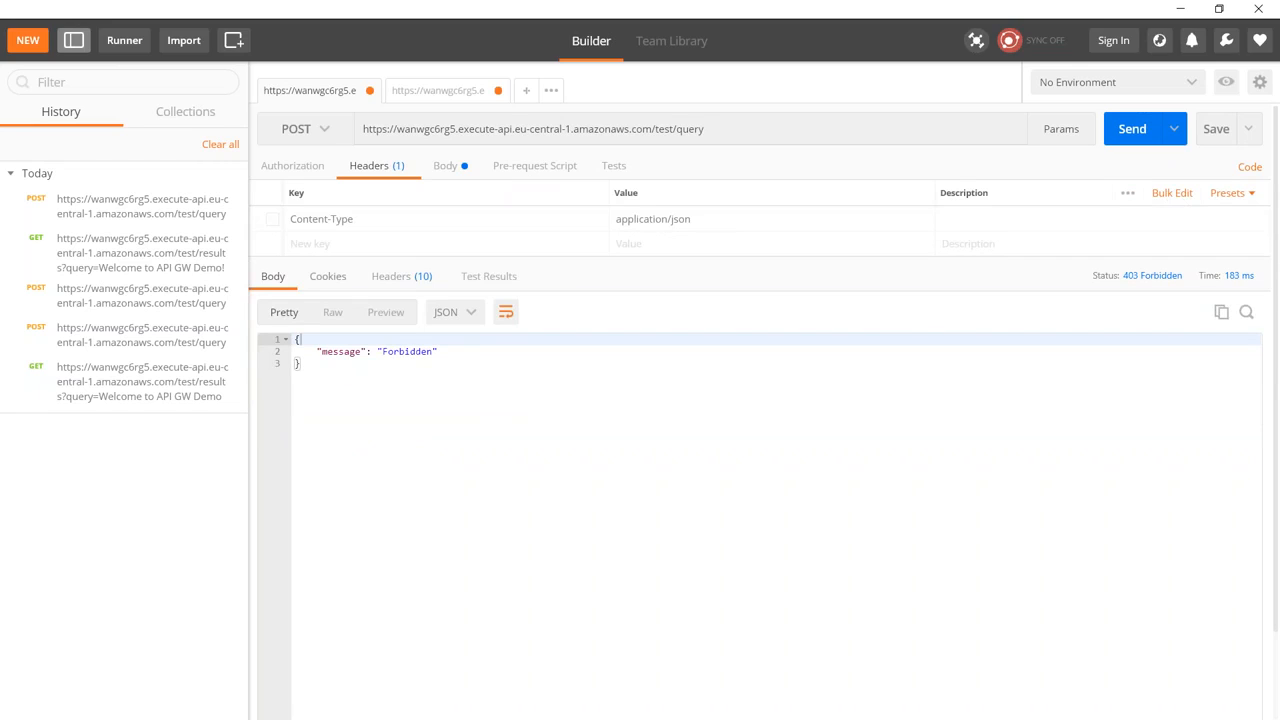
Replace the name of the remaining Content-Type header with x-api-key.
{"action": "left_click", "coordinate": [316, 224]}
{"action": "left_click_drag", "start_coordinate": [373, 224], "coordinate": [268, 221]}
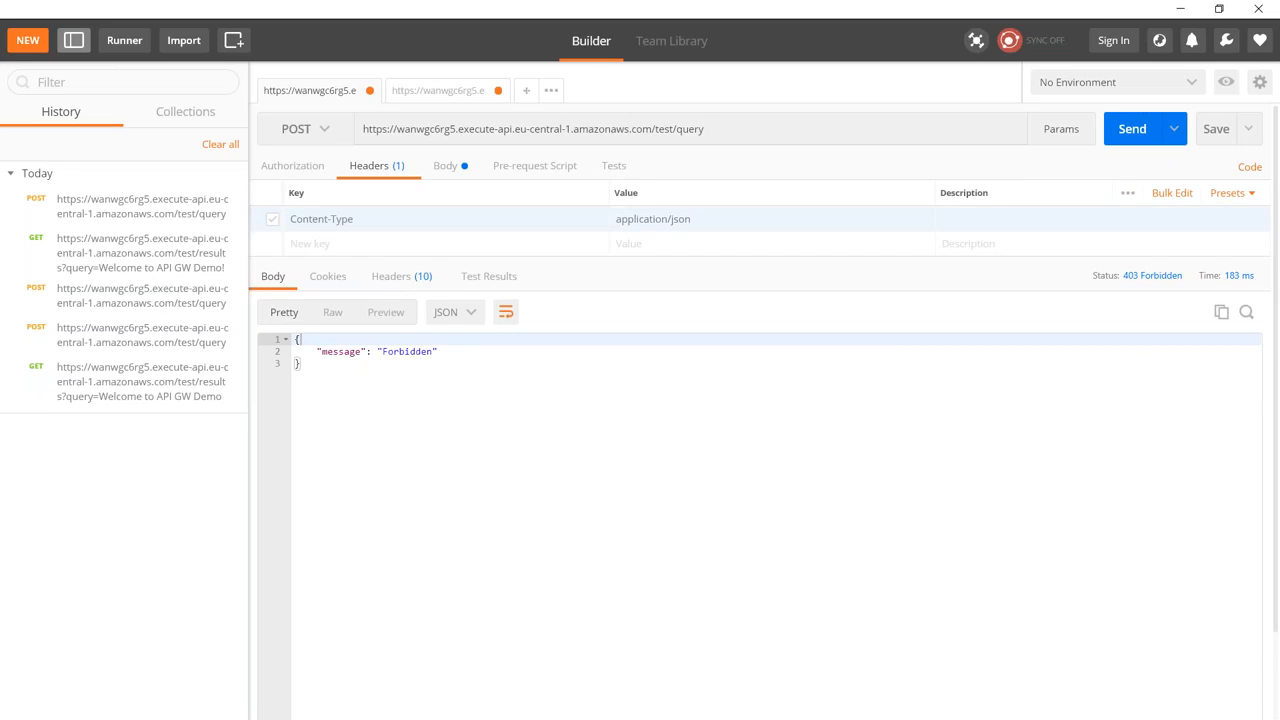
{"action": "key", "text": "BackSpace"}
{"action": "type", "text": "x-api-key"}
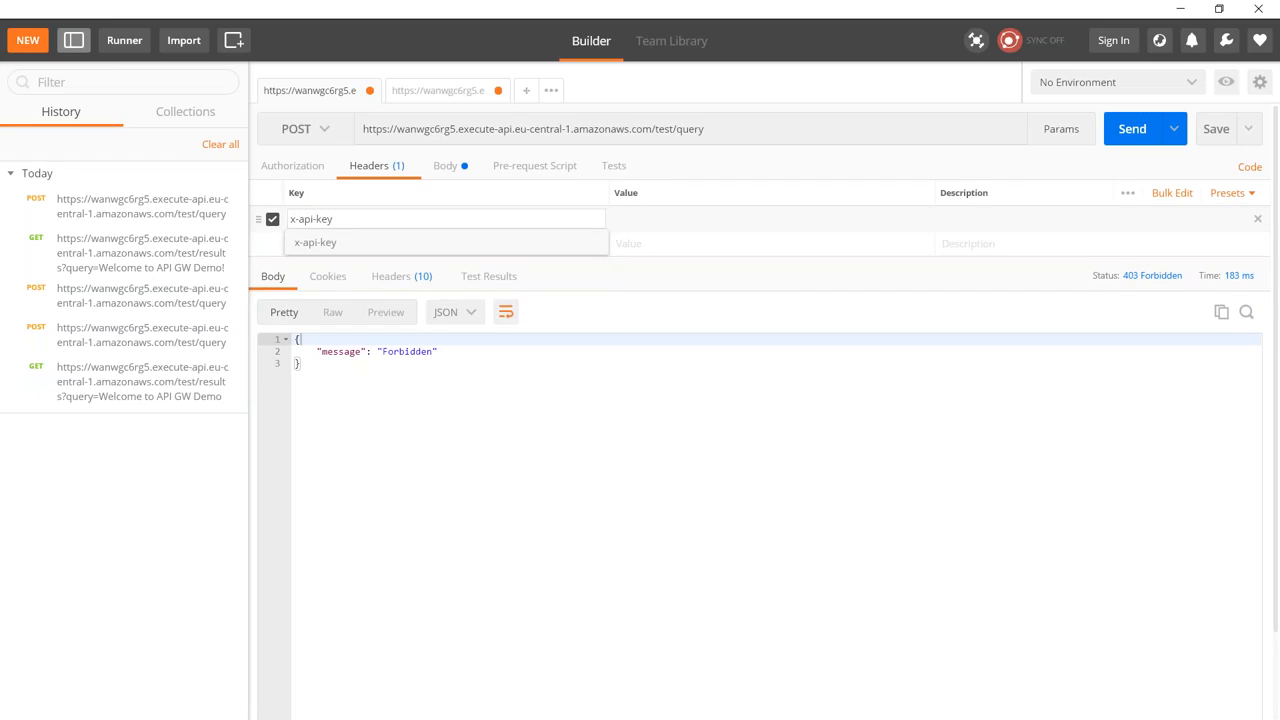
Paste the test-key API key as the x-api-key header's value and send the POST request.
{"action": "left_click", "coordinate": [652, 220]}
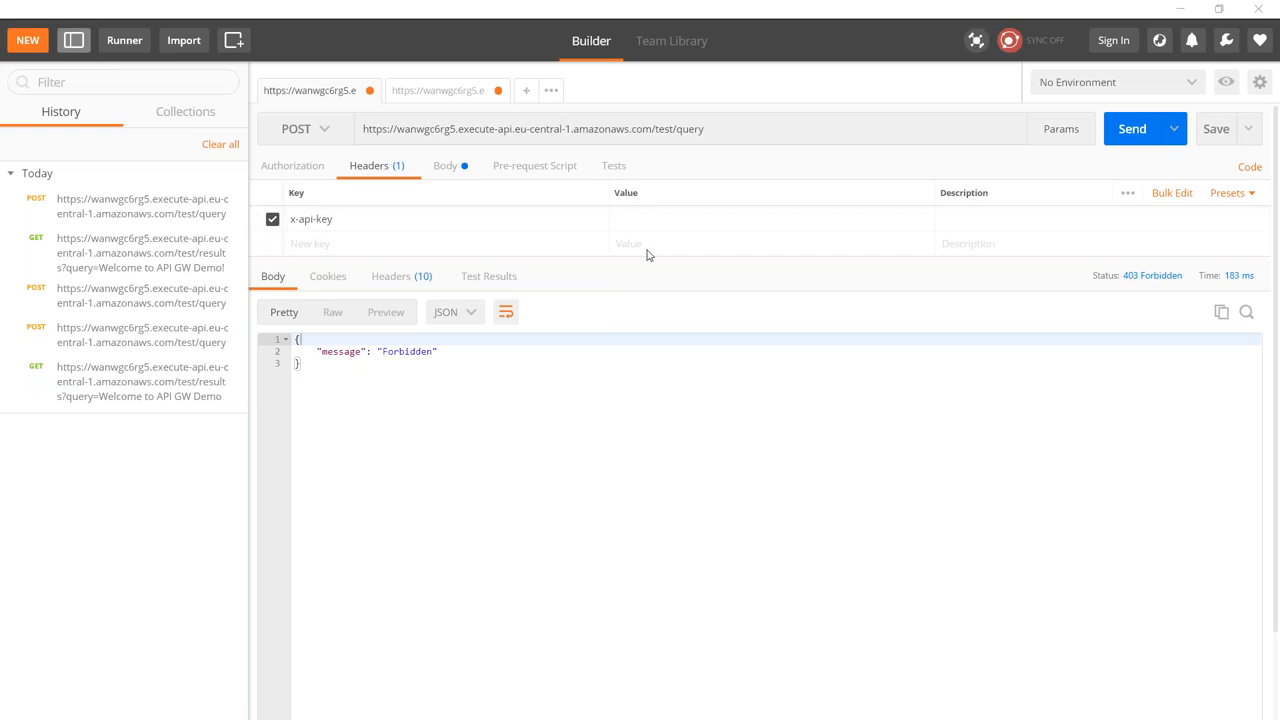
{"action": "left_click", "coordinate": [648, 218]}
{"action": "key", "text": "ctrl+v"}
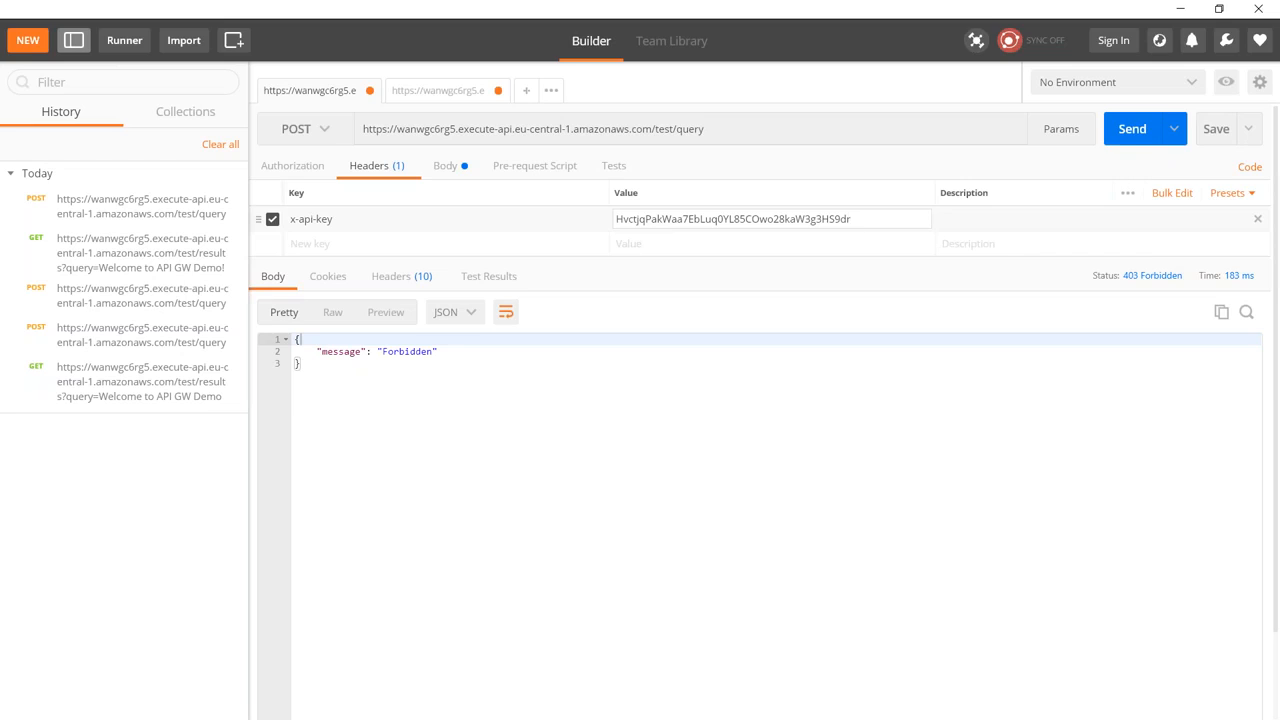
{"action": "left_click", "coordinate": [1130, 137]}
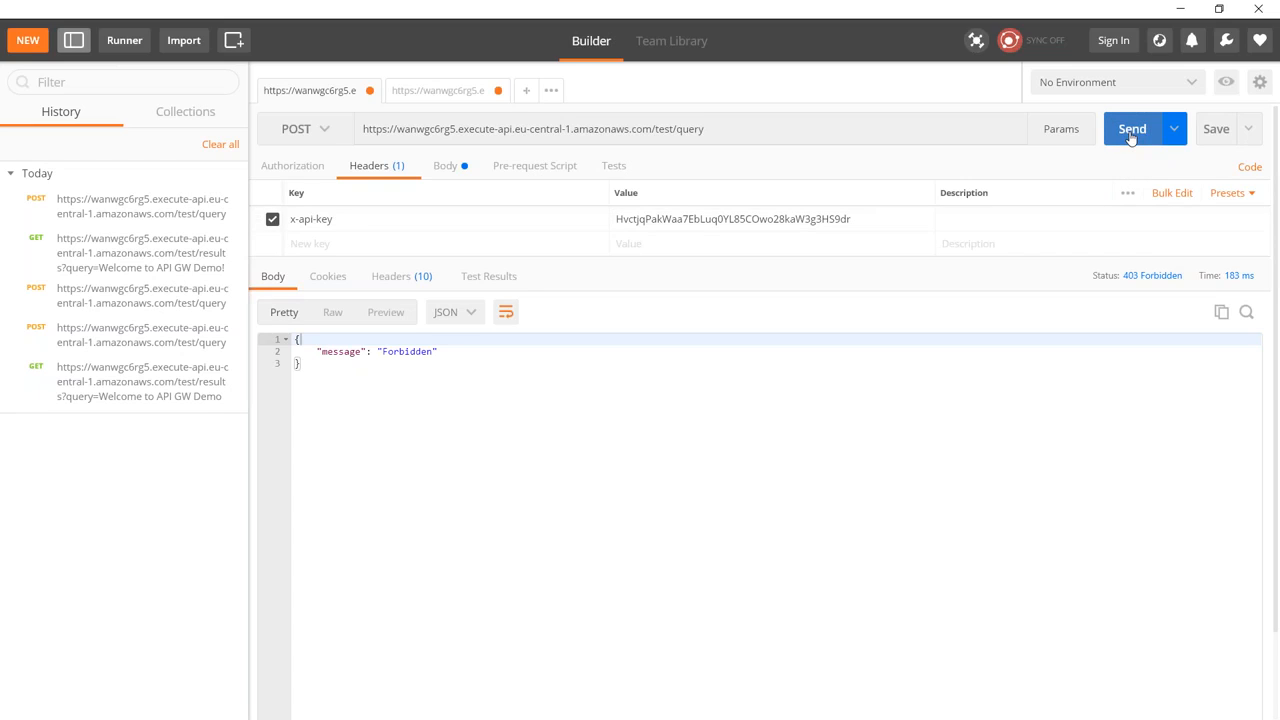